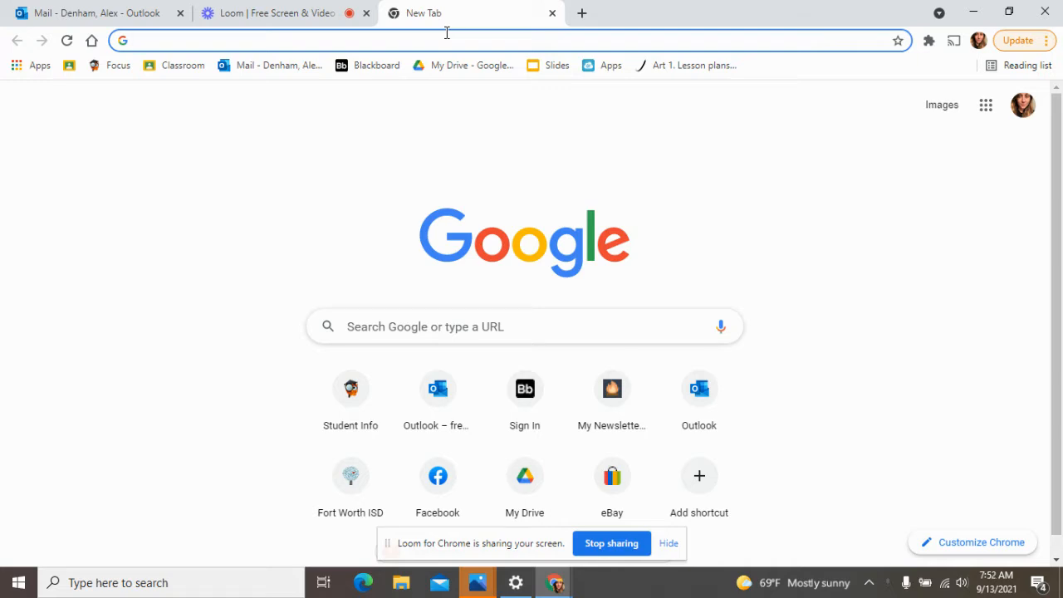
# Open Pixlr X at pixlr.com/x and start setting up a new blank image.
pyautogui.write('pixl')
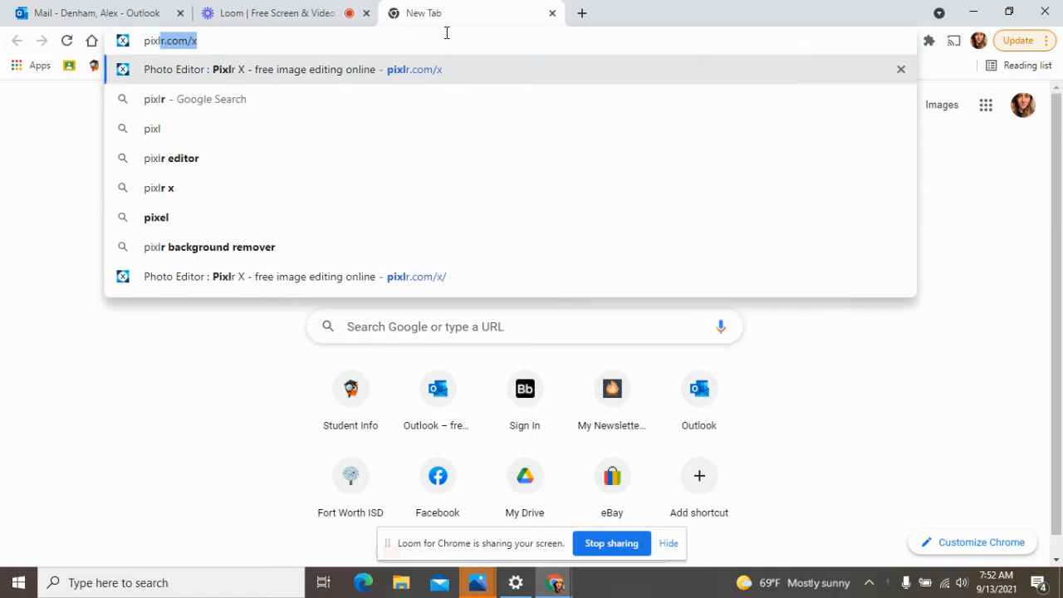
pyautogui.write('r.com/x')
pyautogui.press('Return')
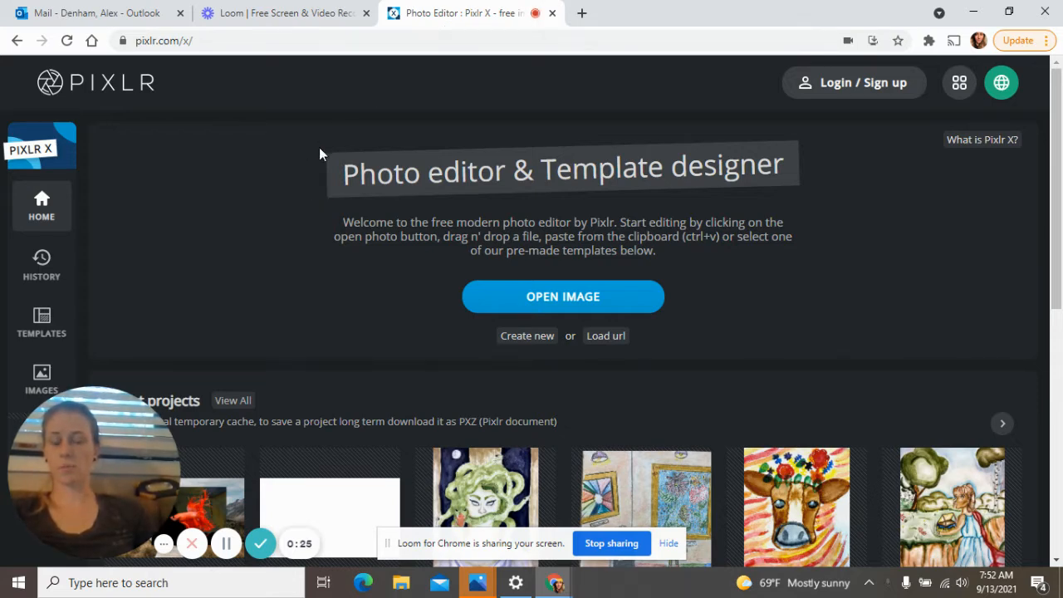
pyautogui.click(530, 337)
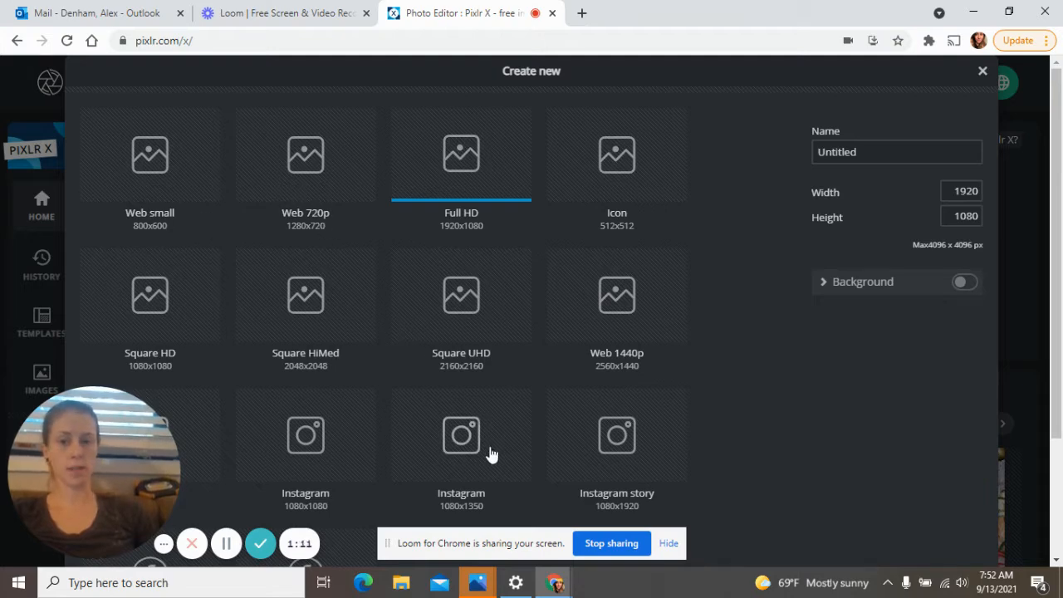
# Replace the new image's default name with the author's surname followed by "- PL Demo".
pyautogui.click(901, 141)
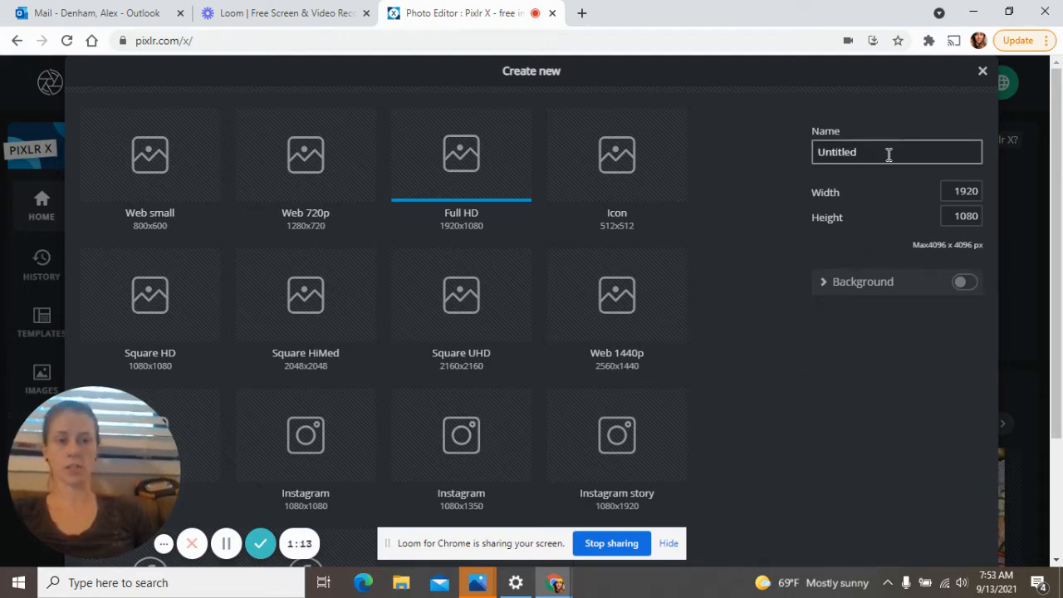
pyautogui.moveTo(887, 155); pyautogui.dragTo(728, 155)
pyautogui.press('BackSpace')
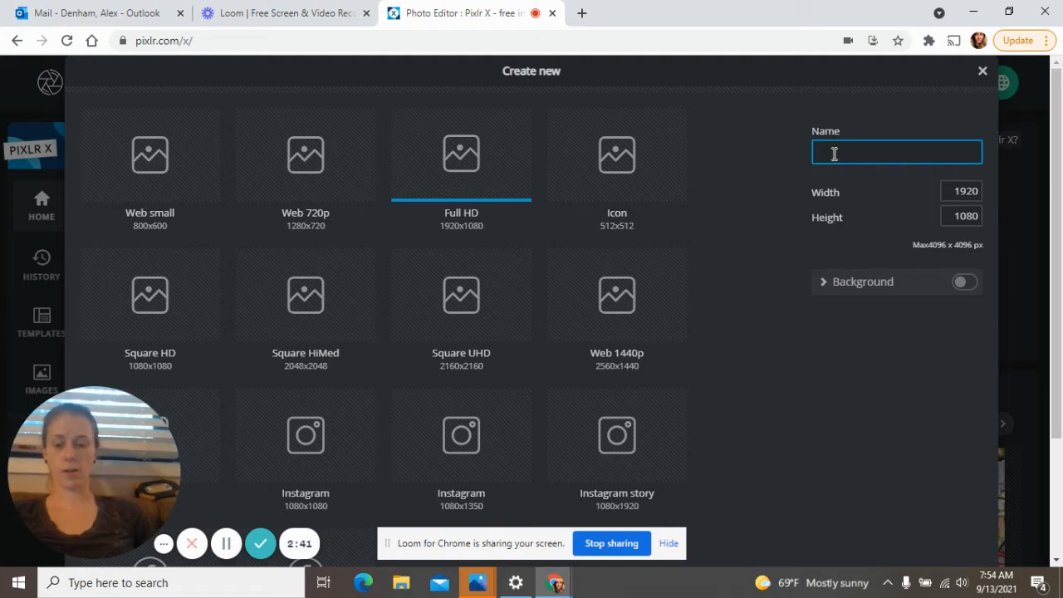
pyautogui.write('Denham-')
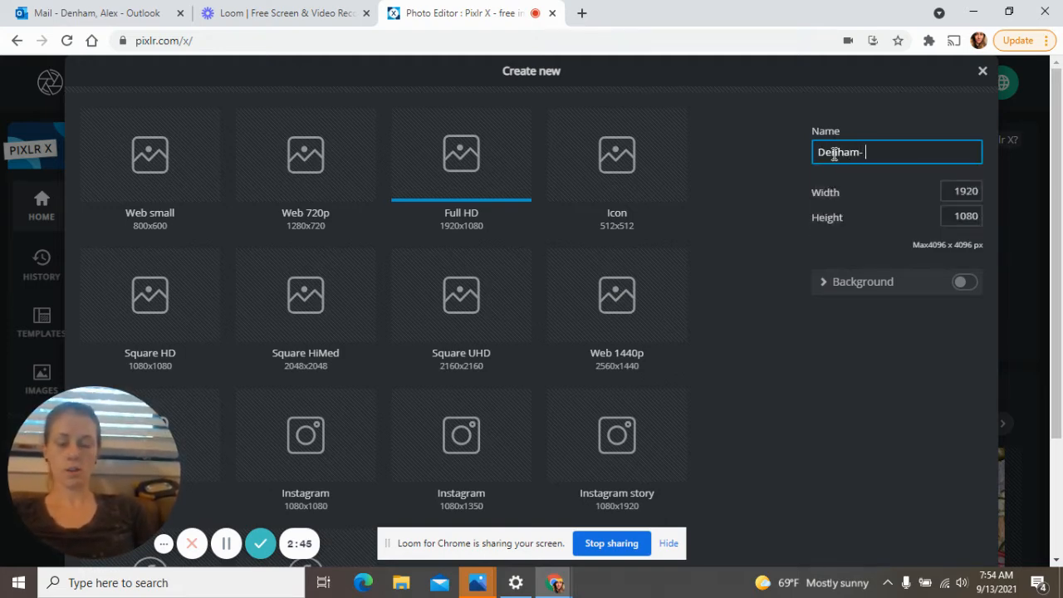
pyautogui.write(' P')
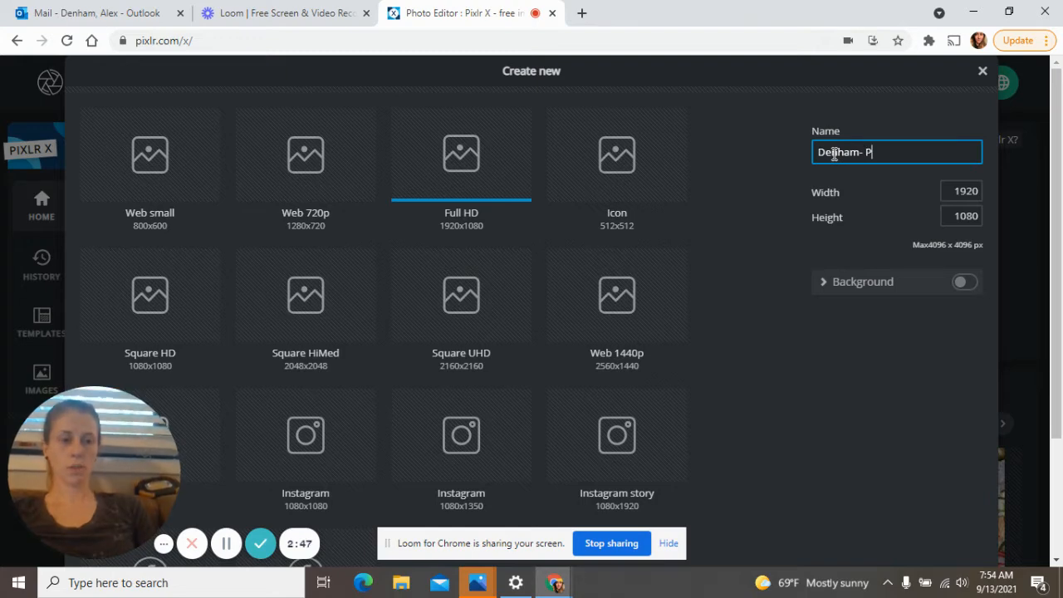
pyautogui.write('L Demo')
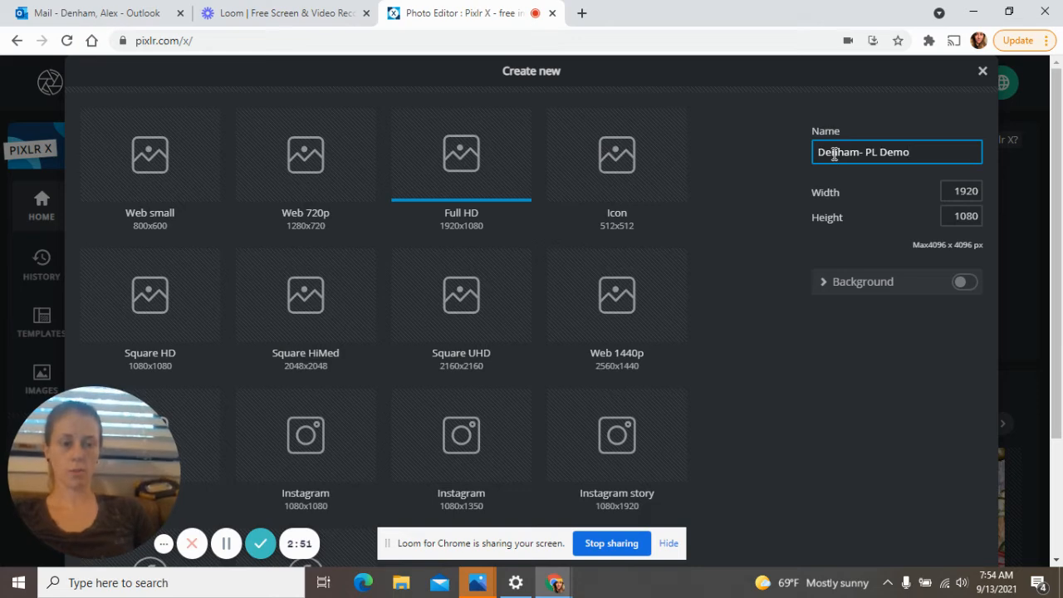
pyautogui.click(866, 150)
pyautogui.press('BackSpace')
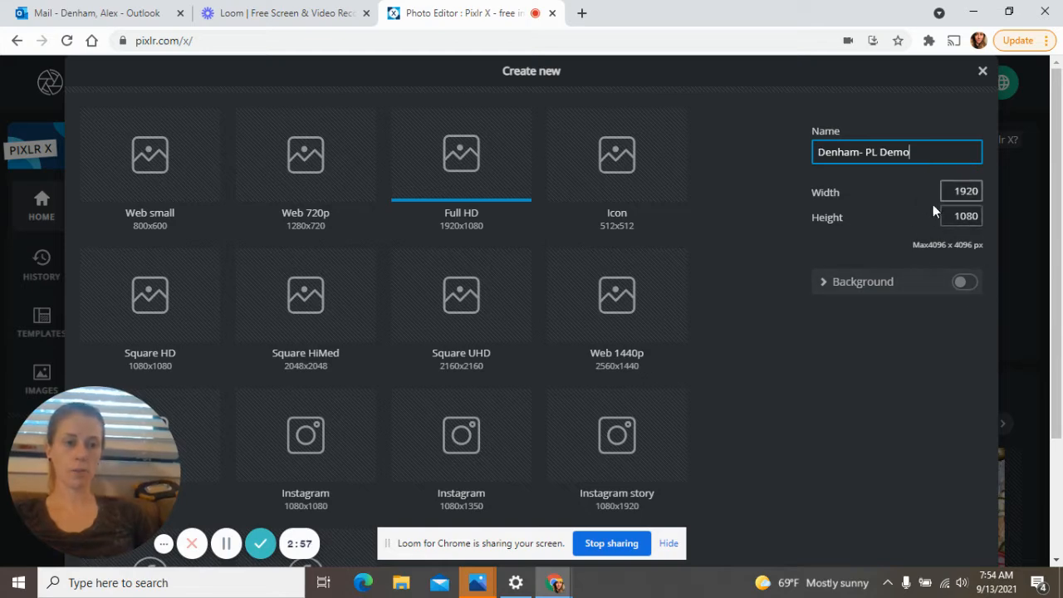
# Enable a white background and create the Full HD 1920x1080 image.
pyautogui.click(968, 285)
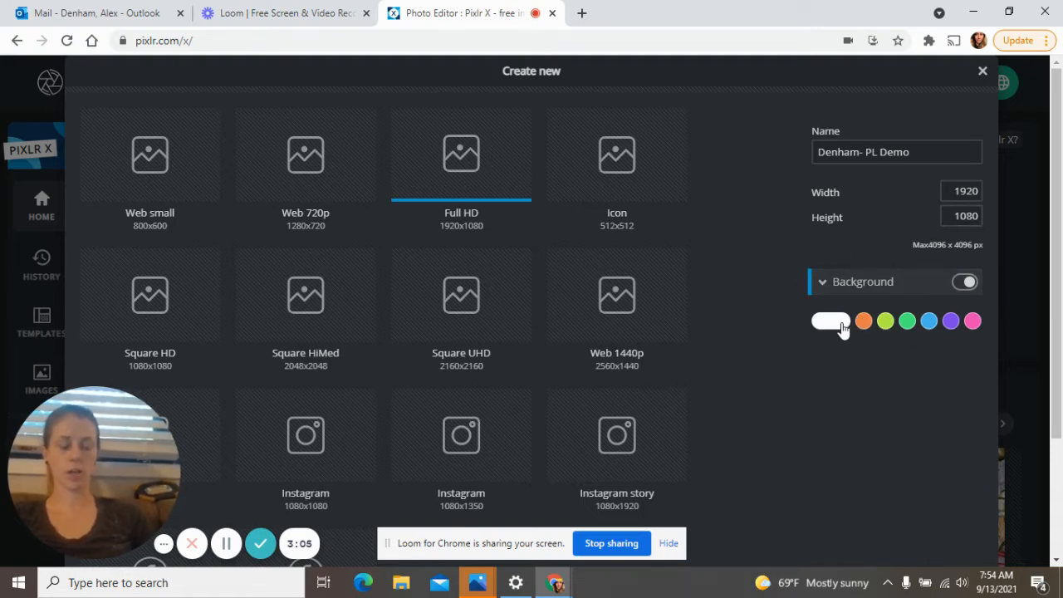
pyautogui.scroll(-2, 840, 332)
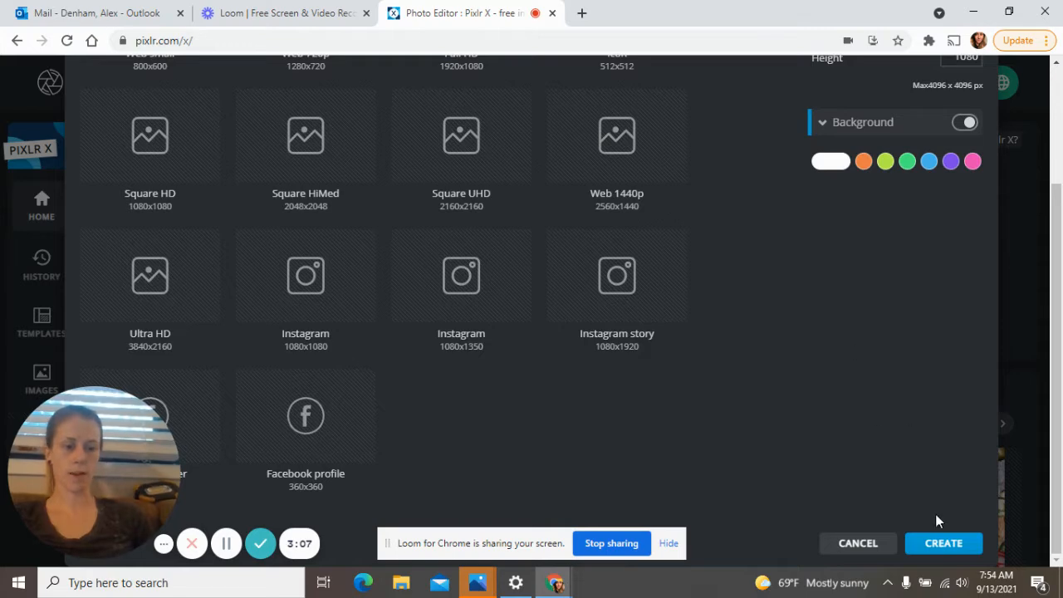
pyautogui.click(954, 545)
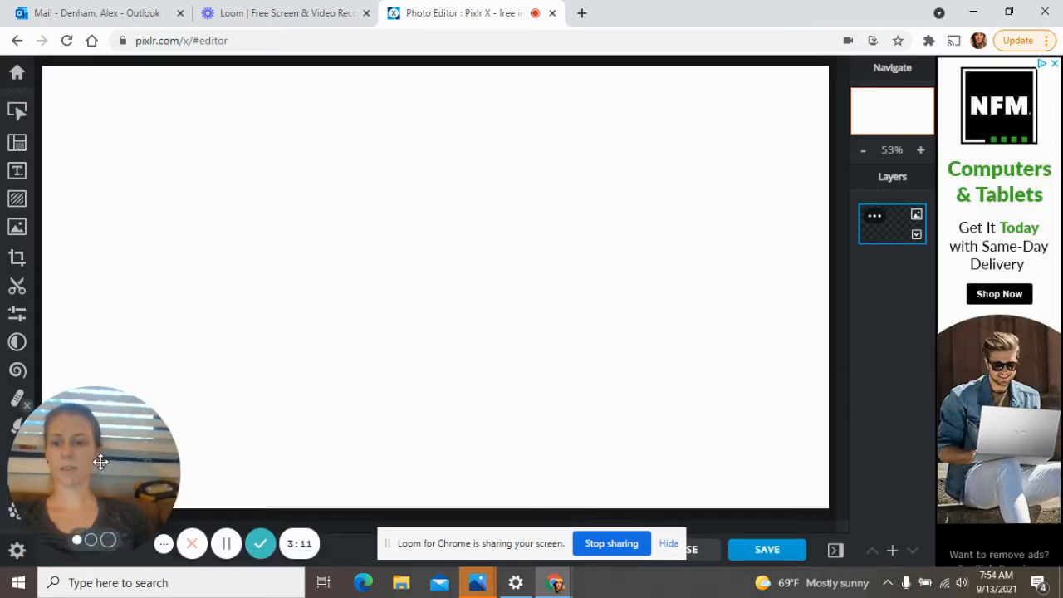
pyautogui.moveTo(100, 461); pyautogui.dragTo(978, 325)
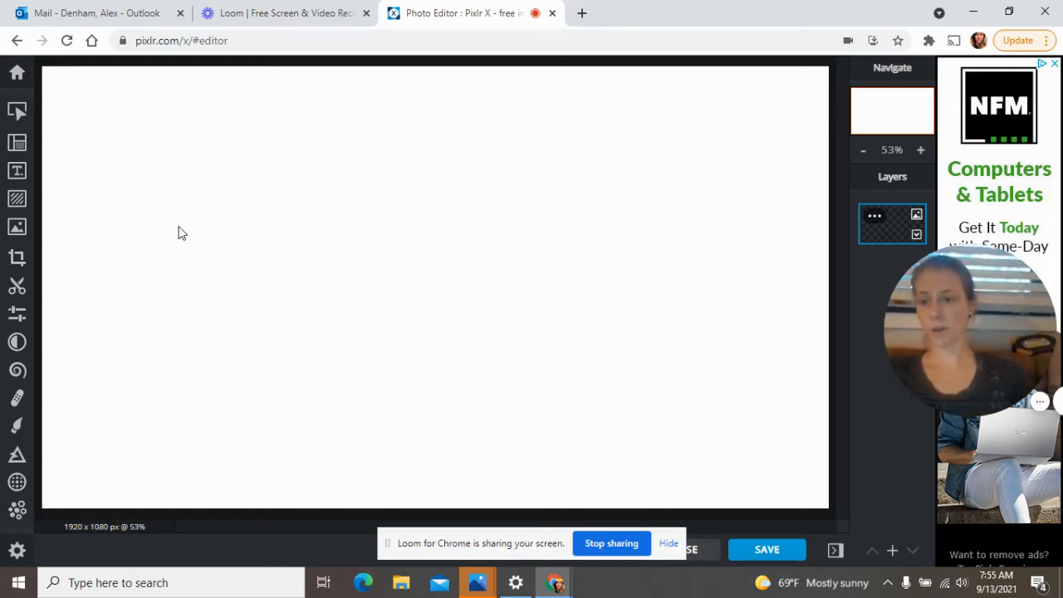
# Open Google Images in a new browser tab and search for "mountains photo".
pyautogui.click(581, 13)
pyautogui.write('google.com')
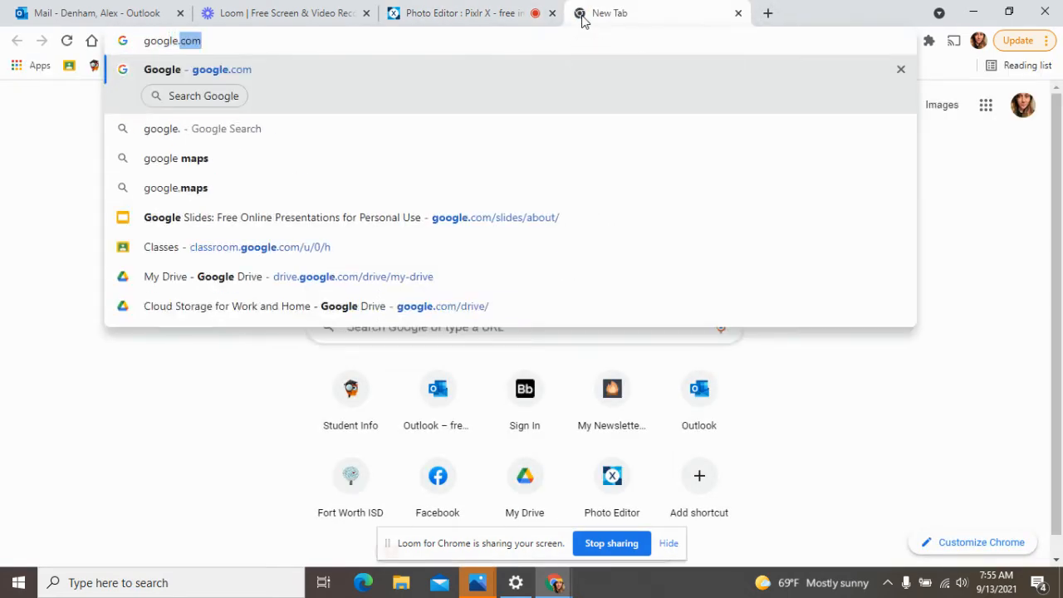
pyautogui.press('Return')
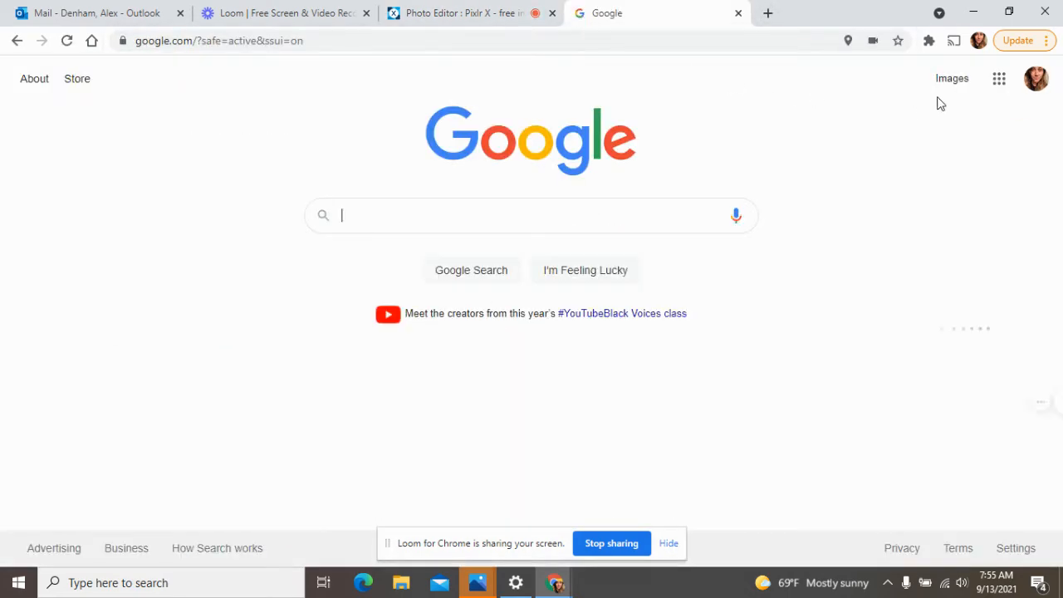
pyautogui.click(946, 87)
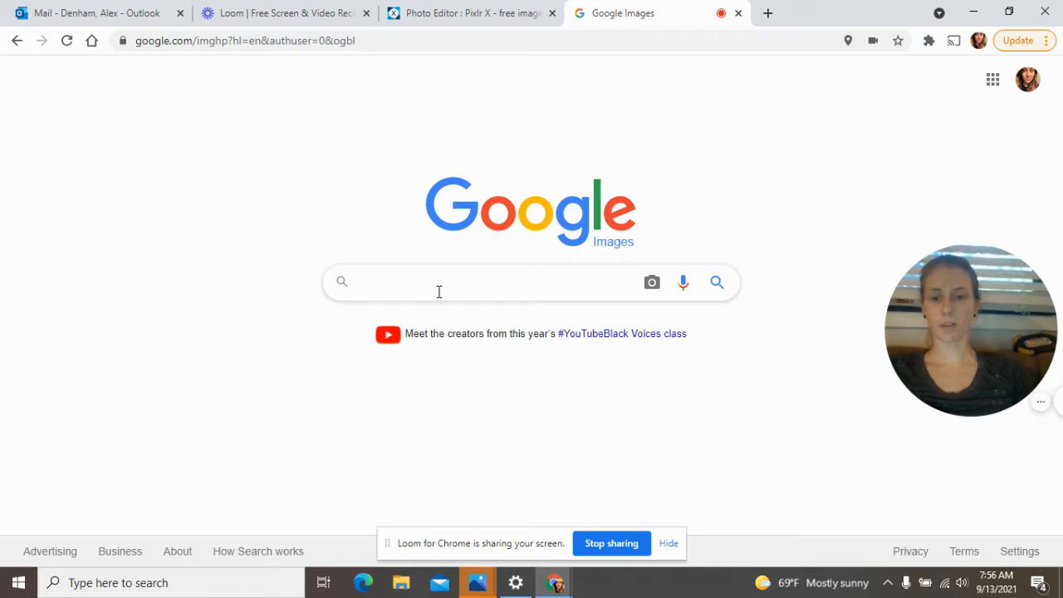
pyautogui.write('mountains pho')
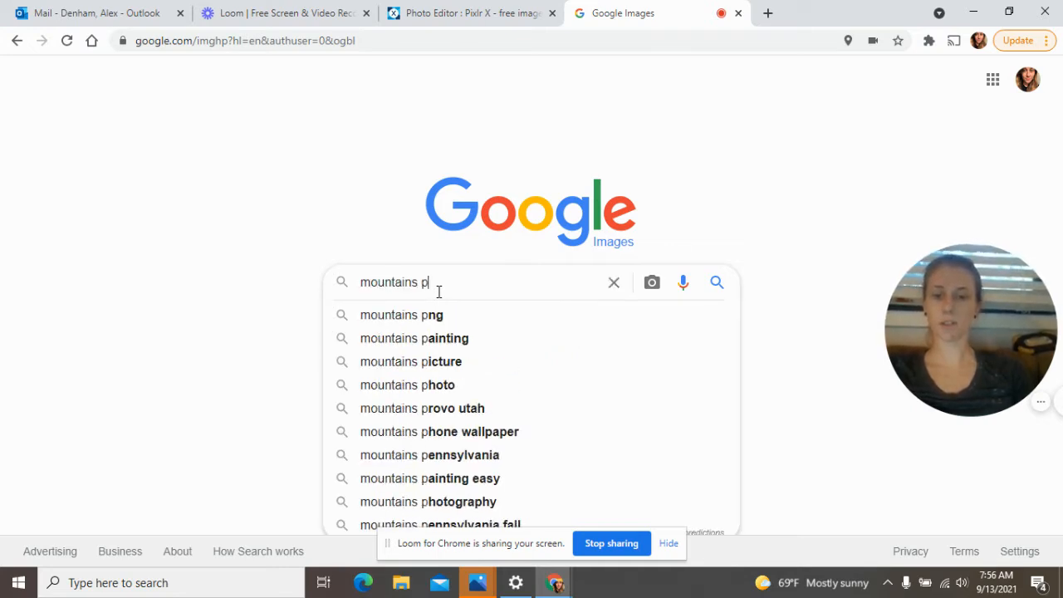
pyautogui.write('to')
pyautogui.press('Return')
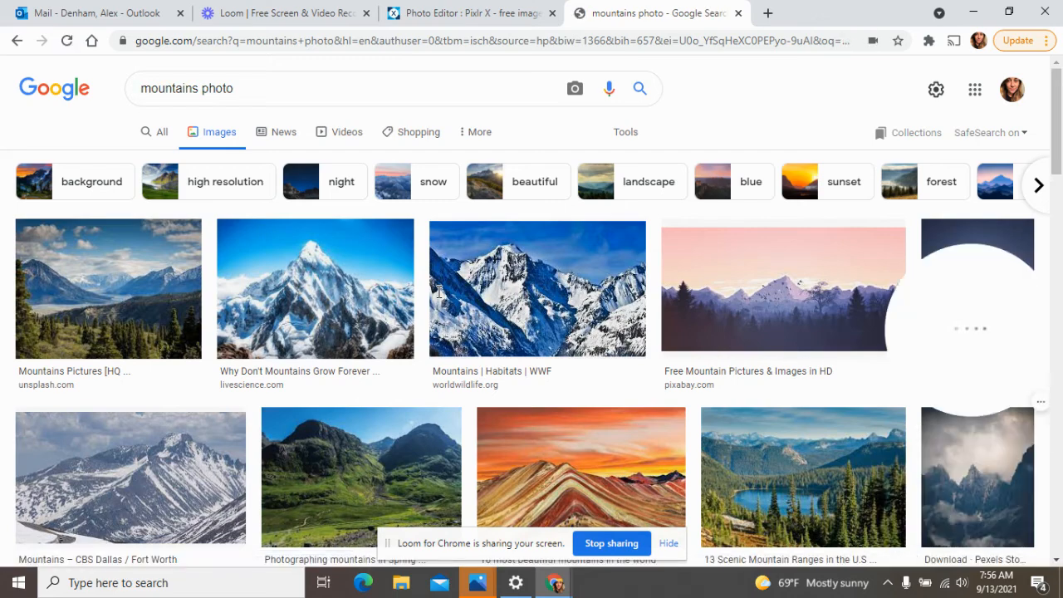
# Skim the mountain image results and filter them to the Large size.
pyautogui.scroll(-1, 397, 270)
pyautogui.scroll(-5, 395, 271)
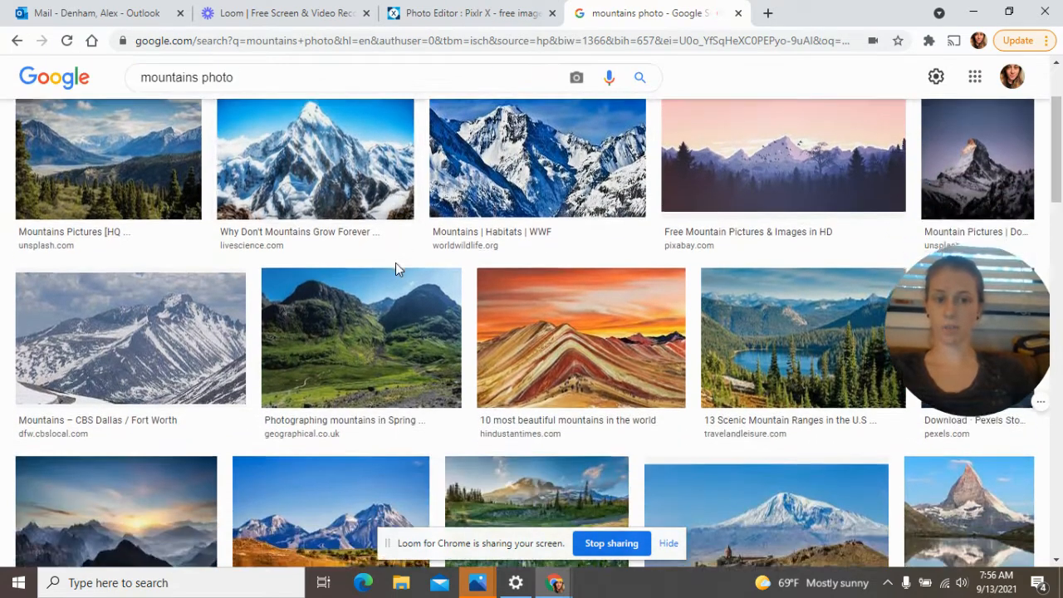
pyautogui.scroll(-5, 395, 270)
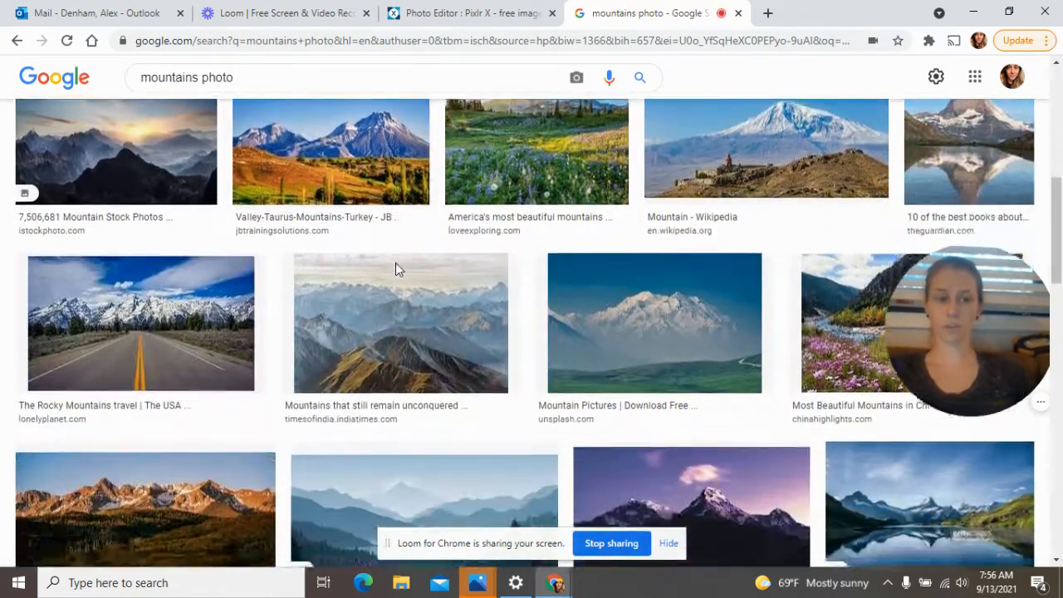
pyautogui.scroll(-10, 396, 270)
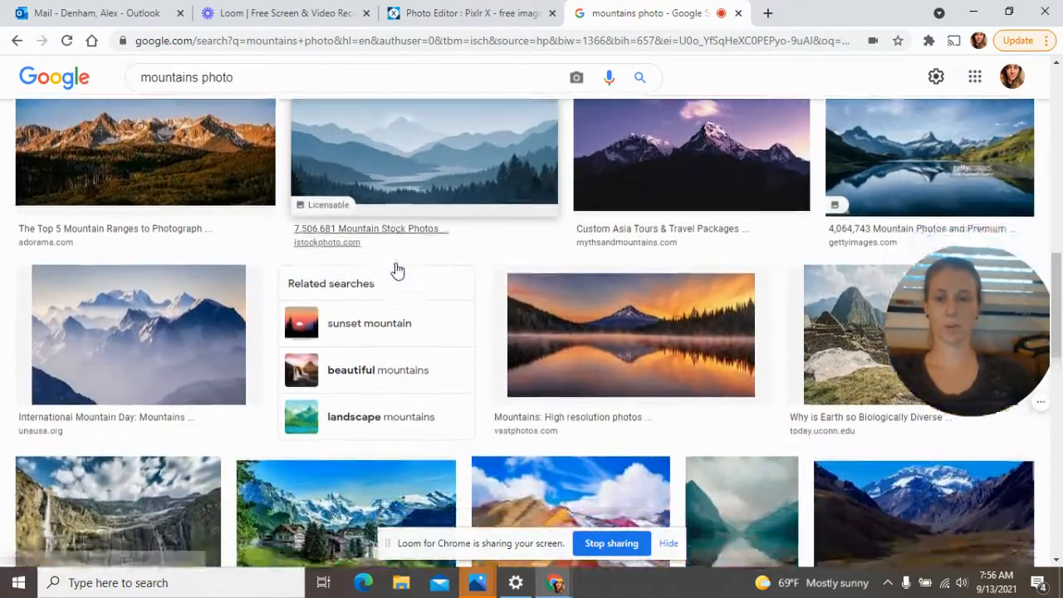
pyautogui.scroll(2, 395, 271)
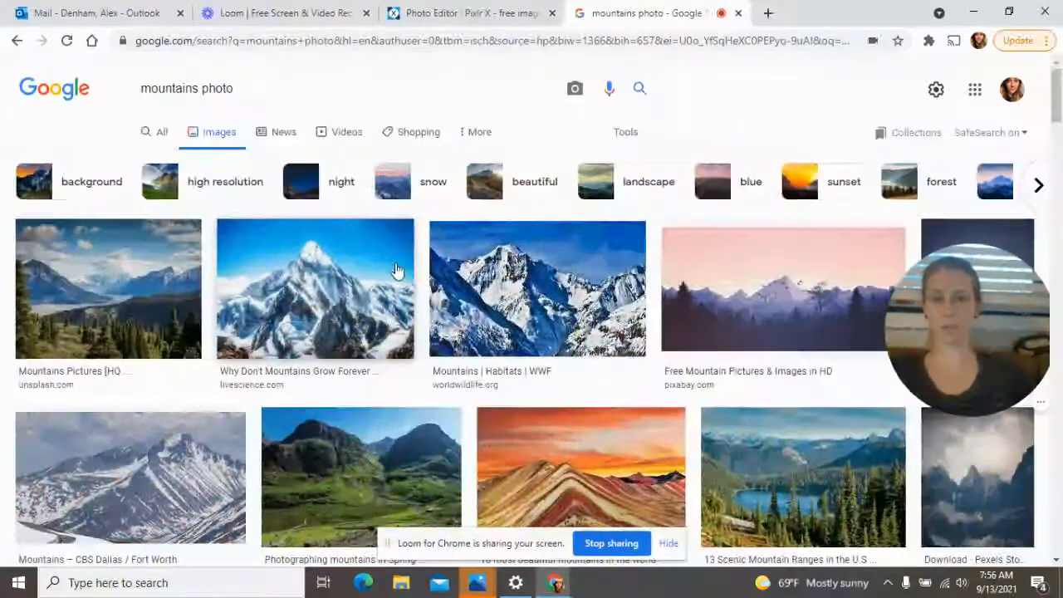
pyautogui.click(626, 134)
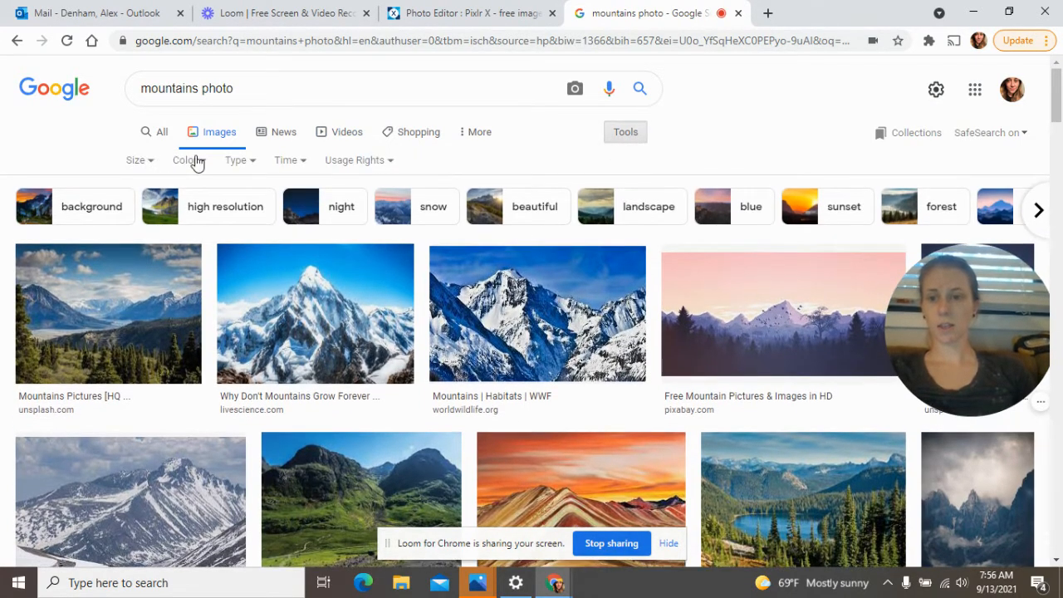
pyautogui.click(139, 161)
pyautogui.click(138, 211)
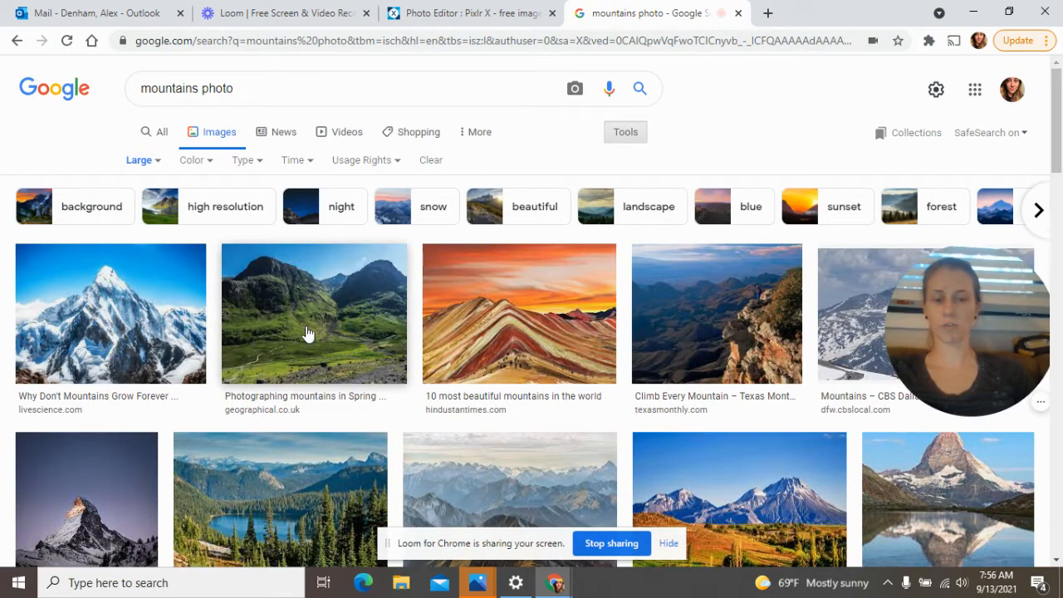
# Look through the large mountain photo results for a suitable background landscape.
pyautogui.scroll(-2, 308, 333)
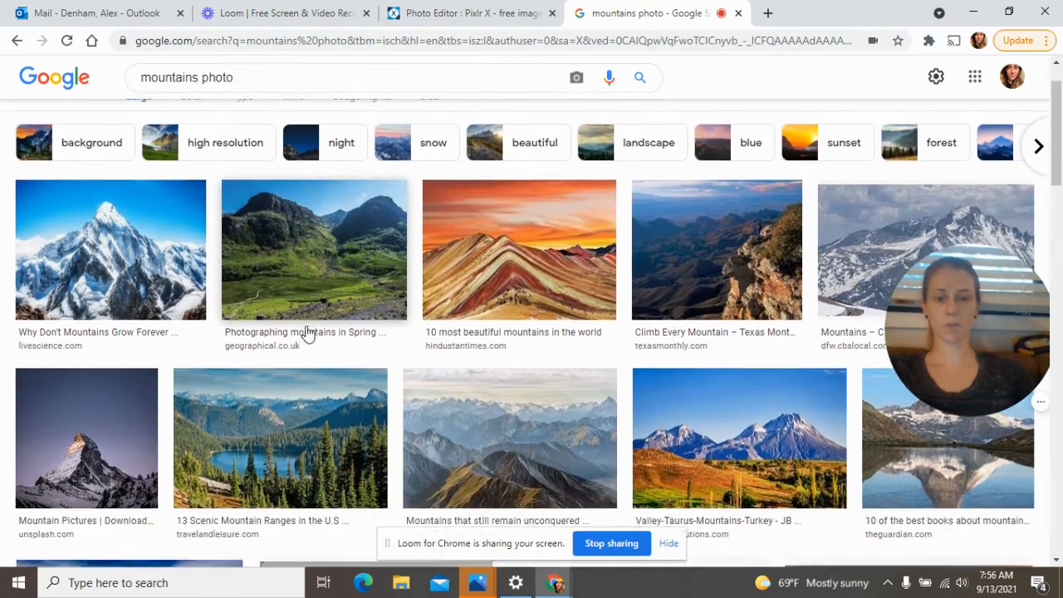
pyautogui.scroll(-4, 306, 329)
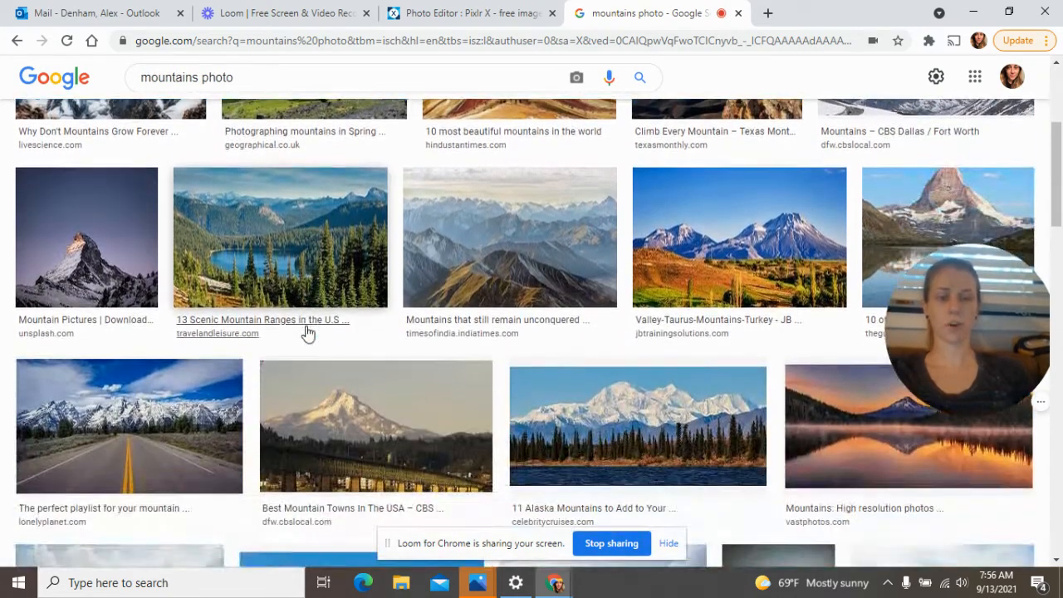
pyautogui.scroll(-4, 307, 333)
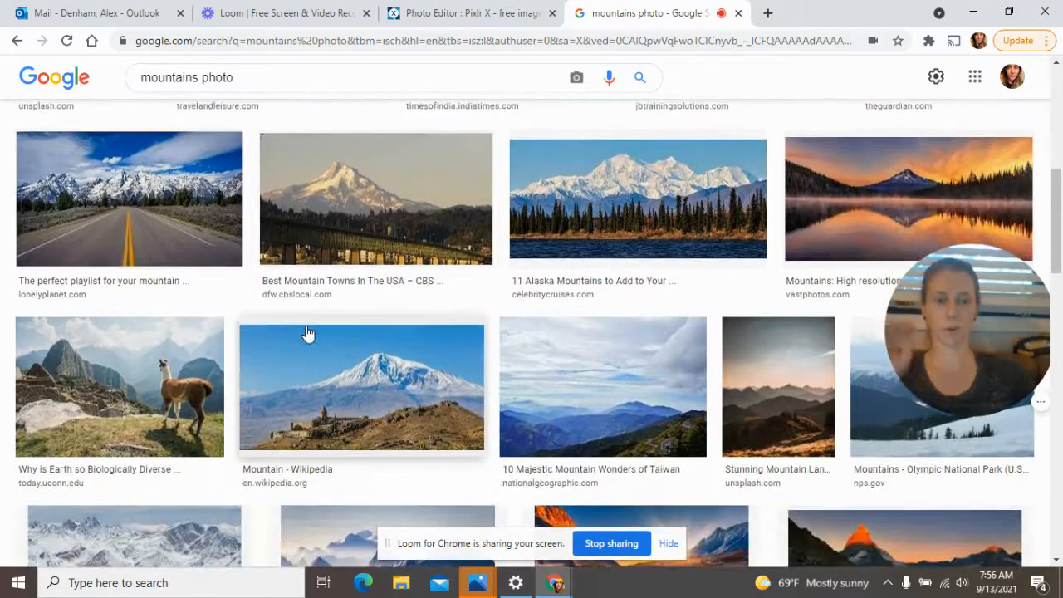
pyautogui.scroll(-9, 307, 333)
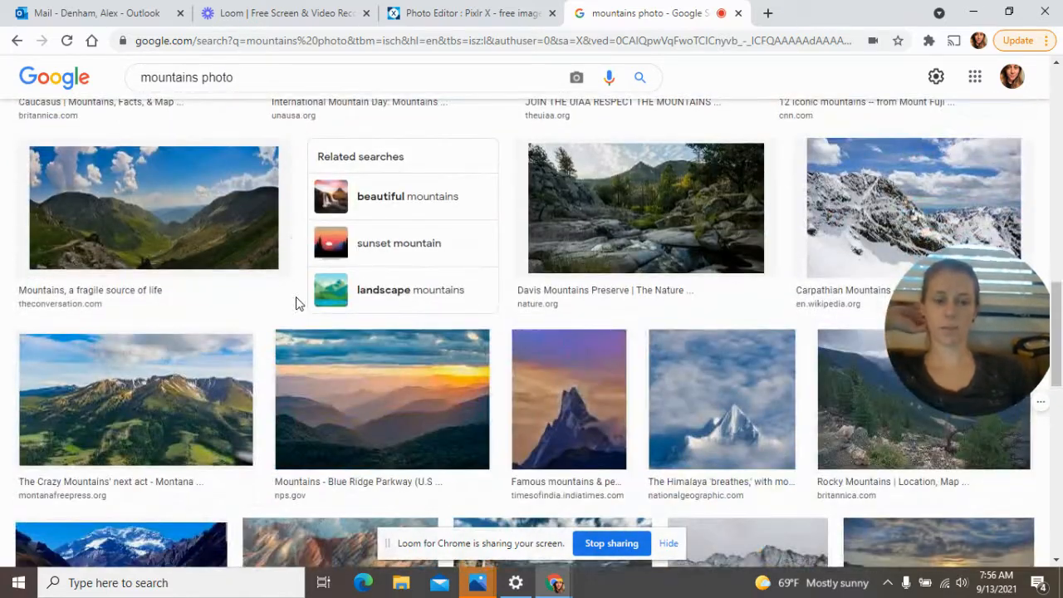
pyautogui.scroll(-3, 296, 303)
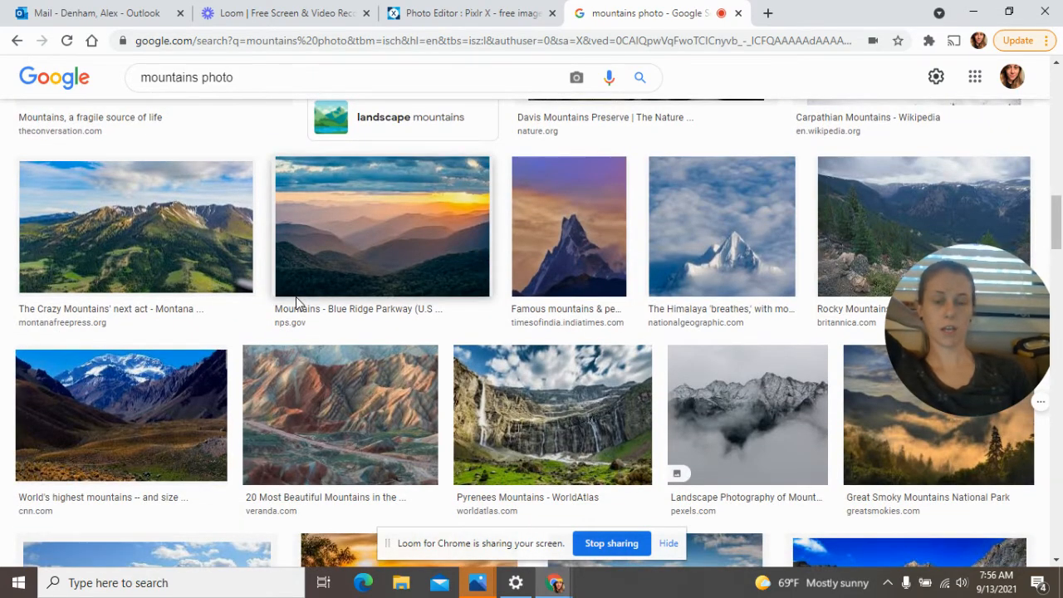
pyautogui.scroll(-3, 296, 304)
pyautogui.scroll(5, 296, 303)
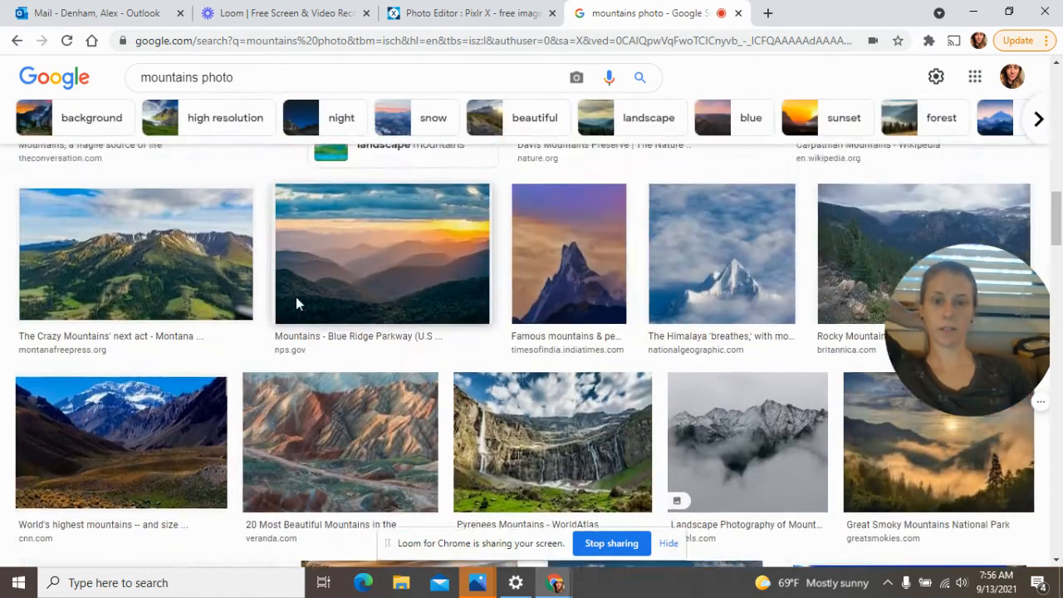
pyautogui.scroll(4, 296, 303)
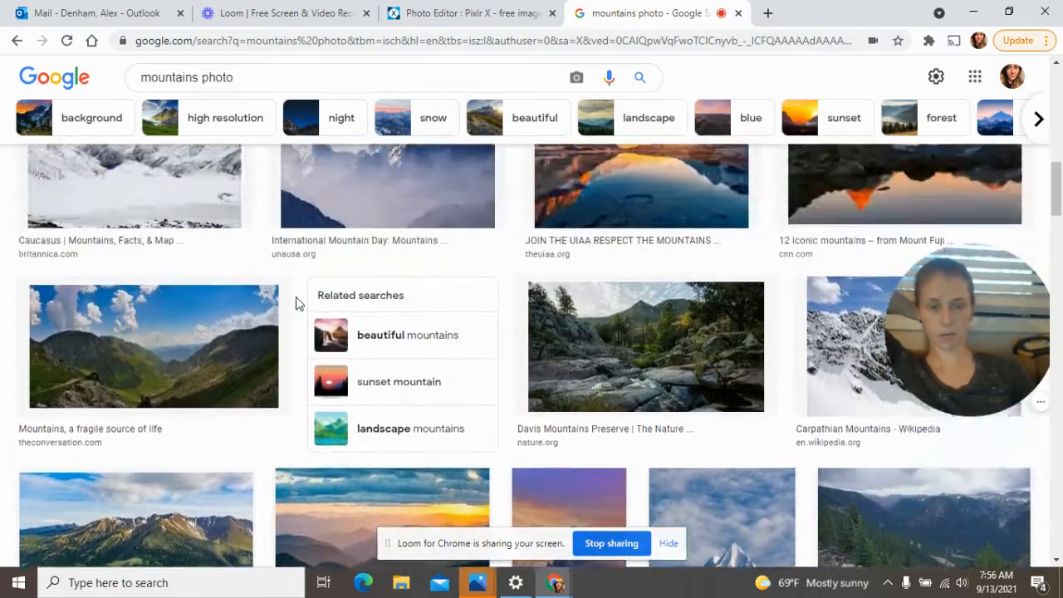
pyautogui.scroll(5, 296, 300)
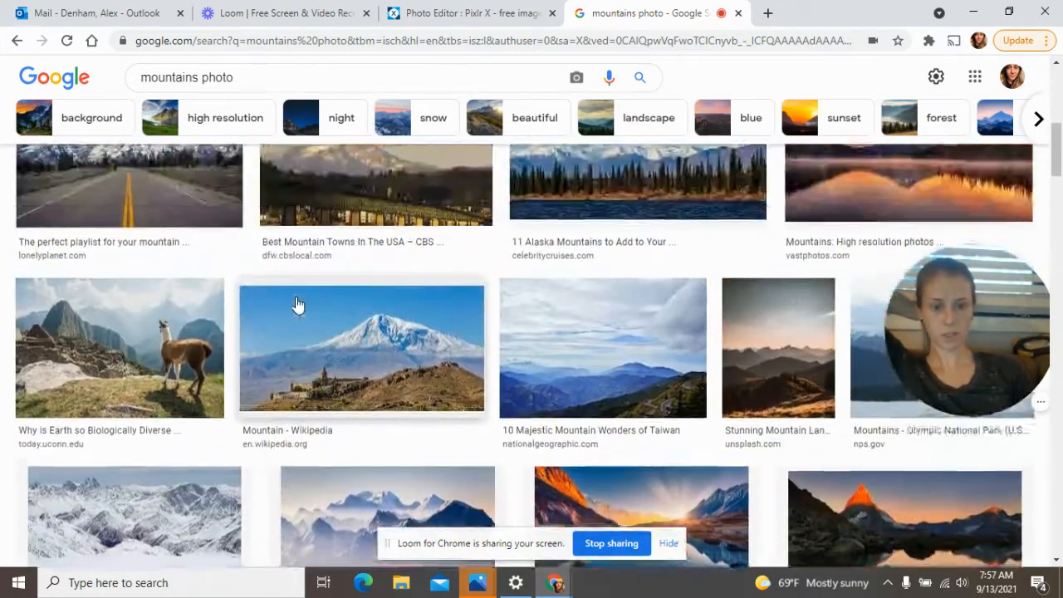
pyautogui.scroll(5, 297, 305)
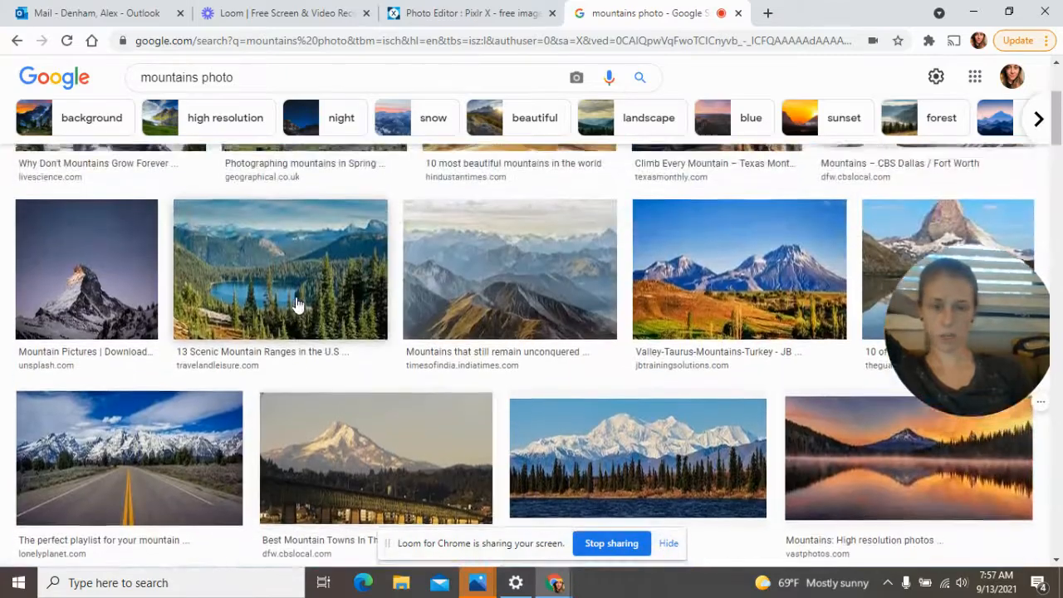
pyautogui.scroll(2, 297, 305)
pyautogui.scroll(-4, 297, 305)
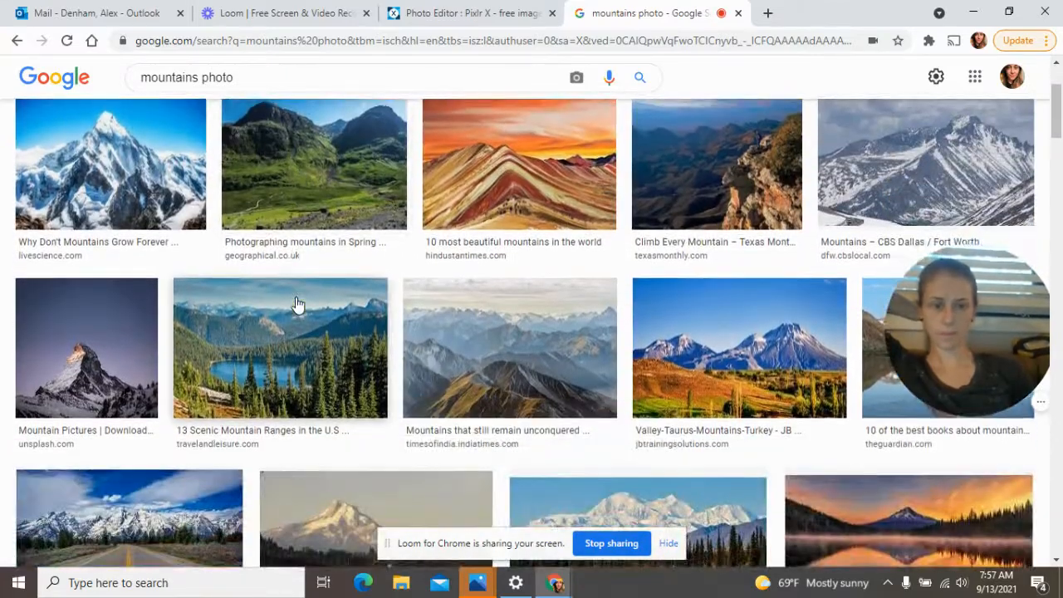
pyautogui.scroll(-15, 297, 305)
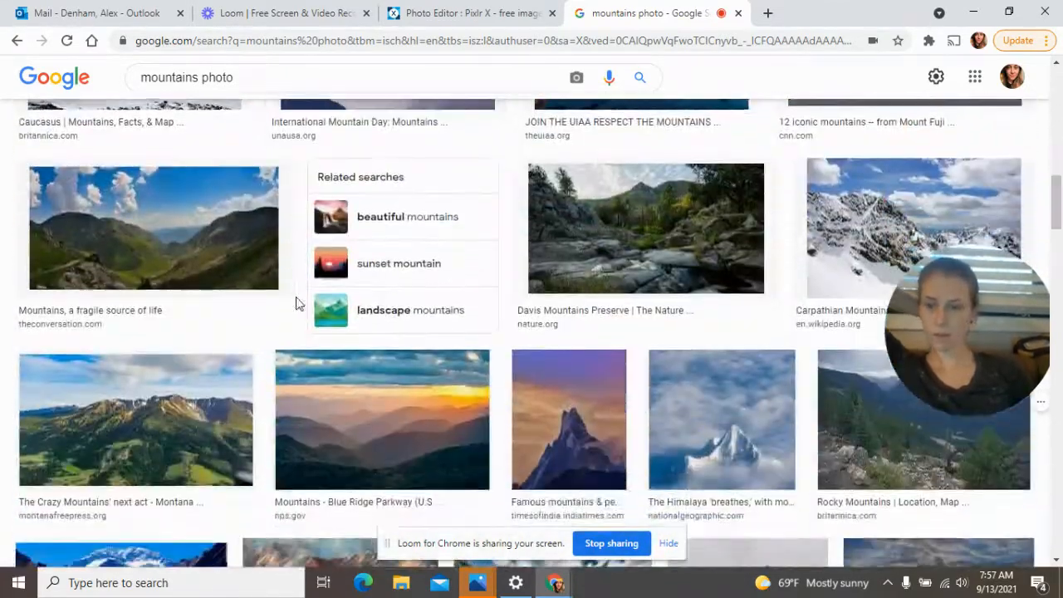
pyautogui.scroll(-5, 296, 301)
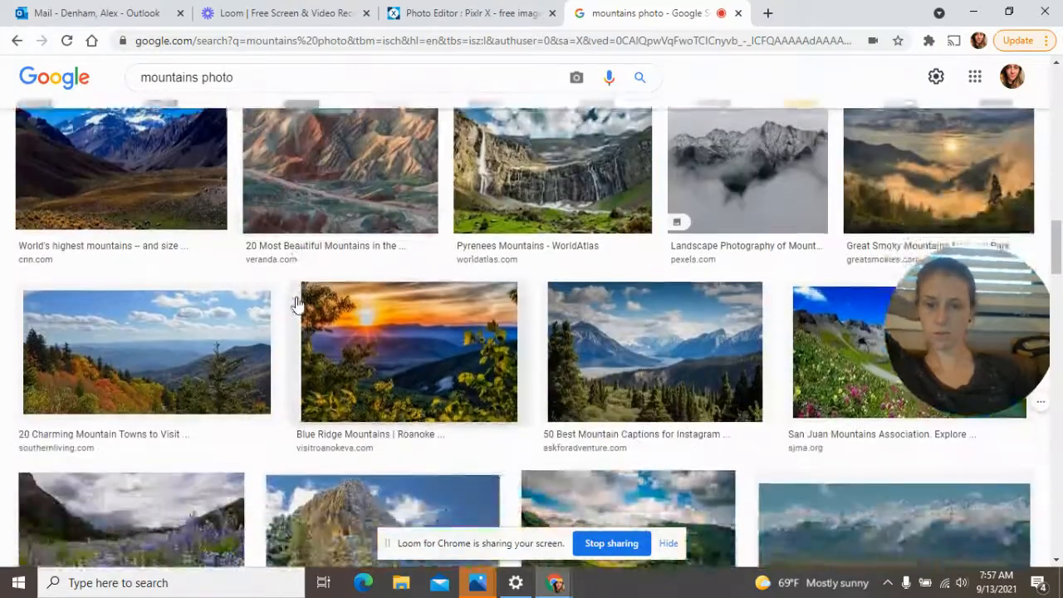
pyautogui.scroll(-5, 296, 300)
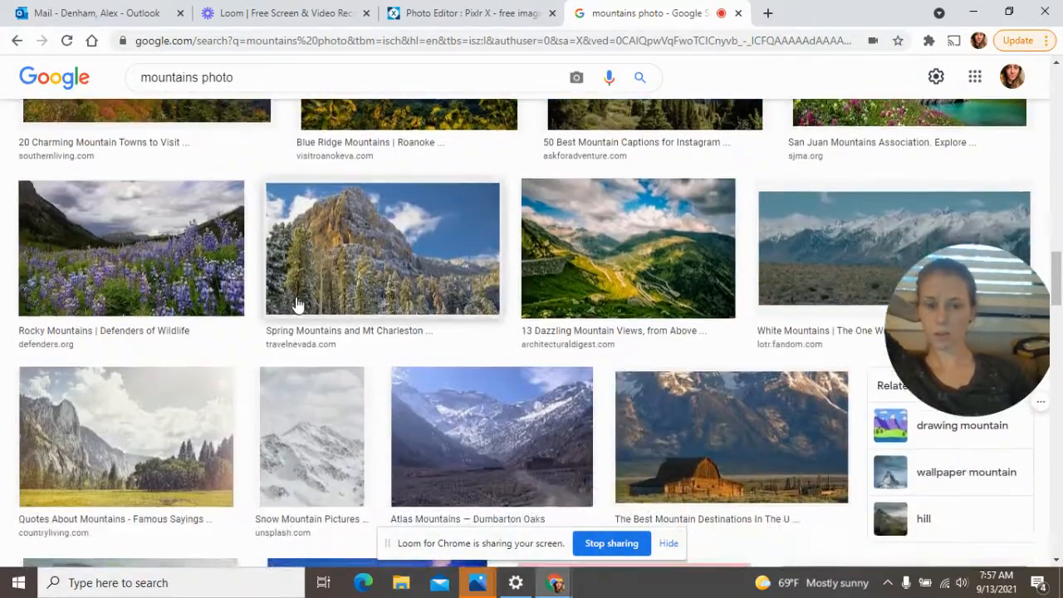
pyautogui.scroll(-5, 297, 305)
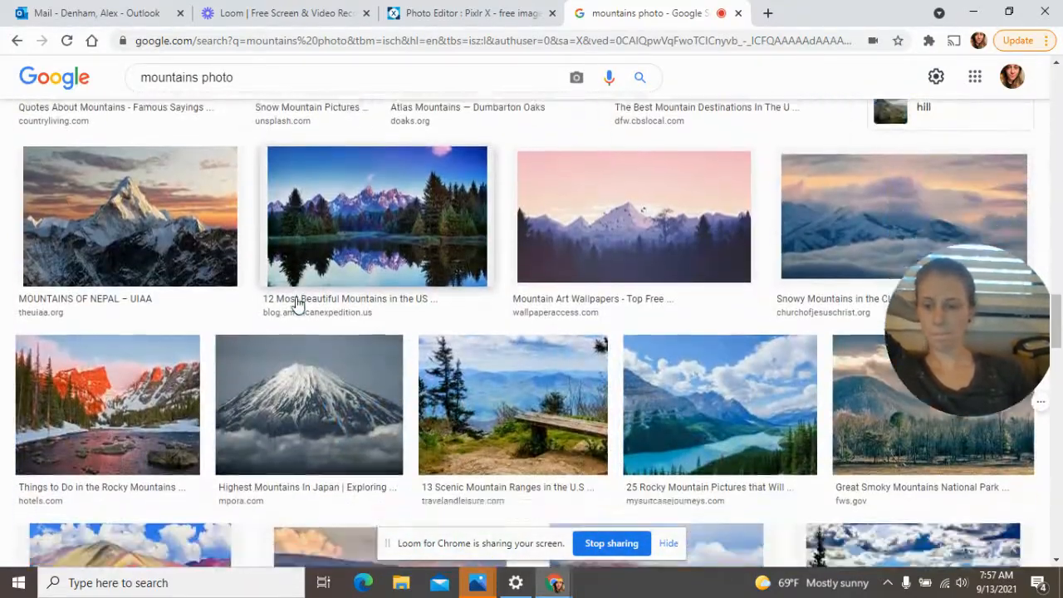
pyautogui.scroll(-4, 455, 320)
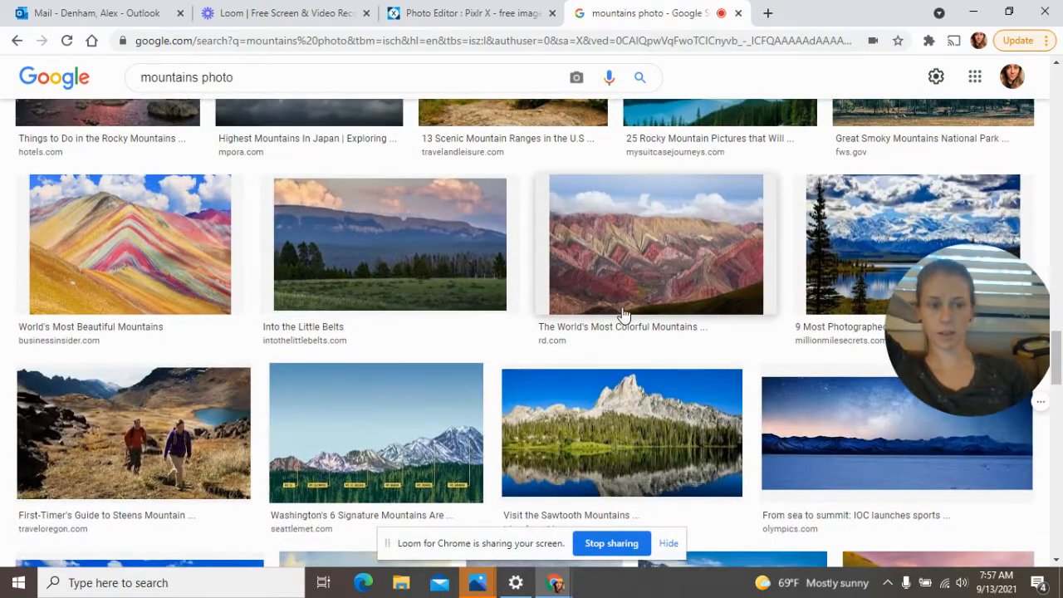
pyautogui.scroll(-1, 620, 201)
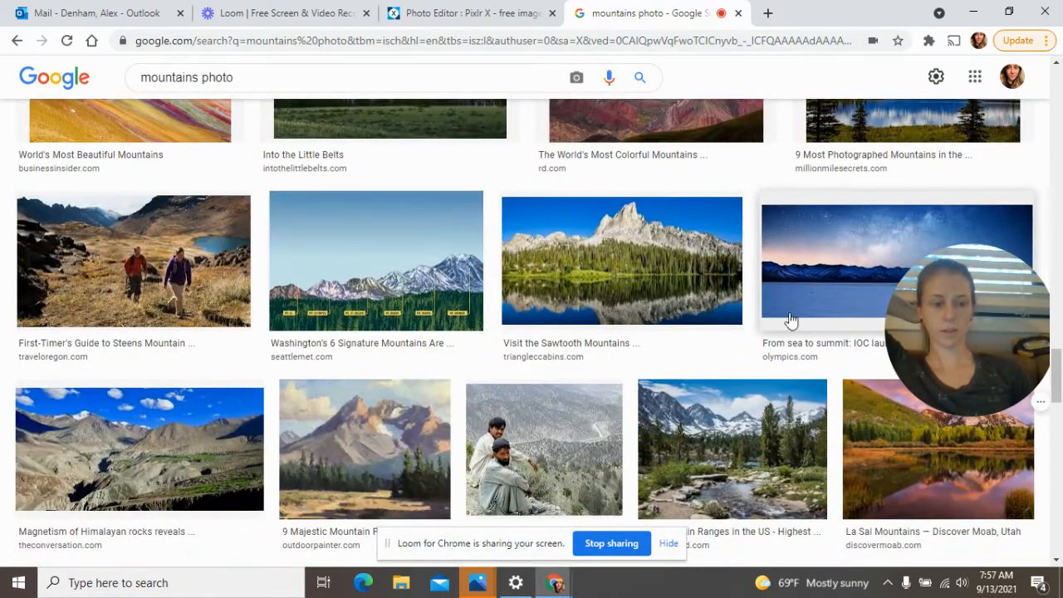
# Open the "11 Mountain Ranges in the US" photo from Love and Road and save it in Pictures as "mountains photo".
pyautogui.click(778, 413)
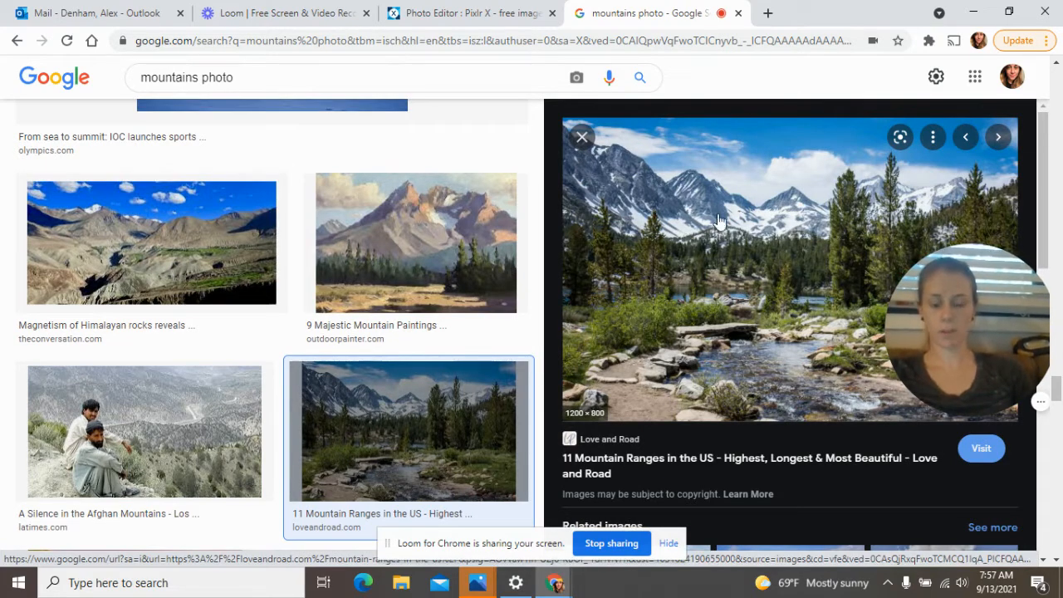
pyautogui.moveTo(717, 215); pyautogui.dragTo(660, 271)
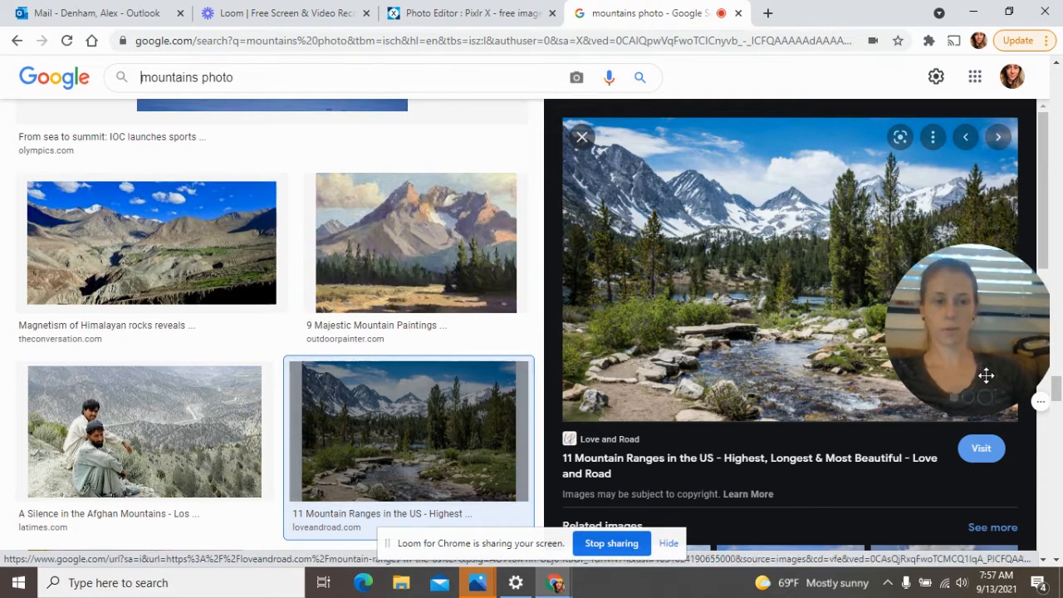
pyautogui.rightClick(655, 328)
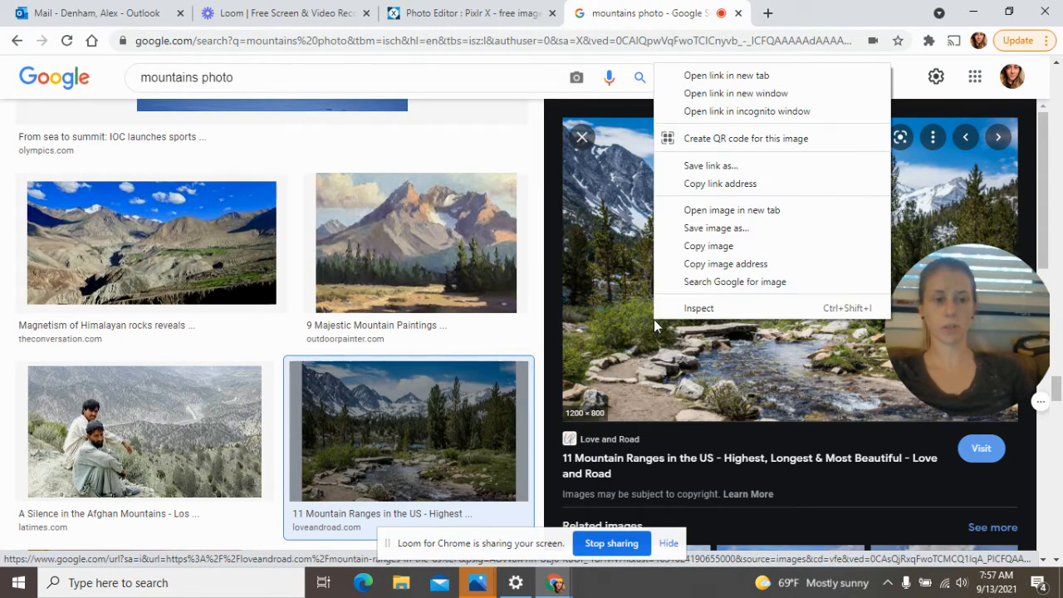
pyautogui.click(716, 228)
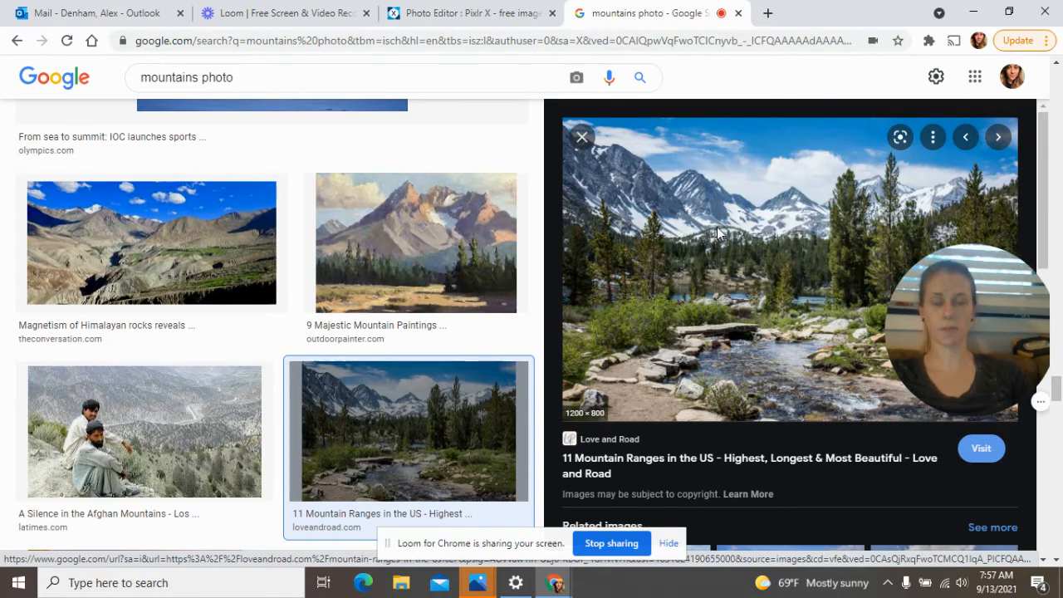
pyautogui.write('mountain')
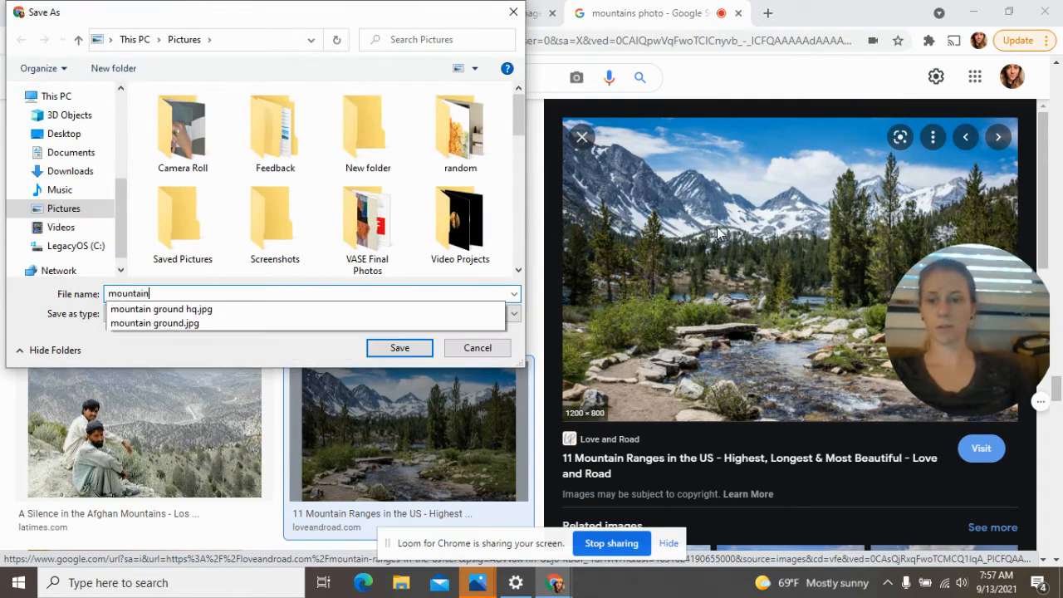
pyautogui.write('s p')
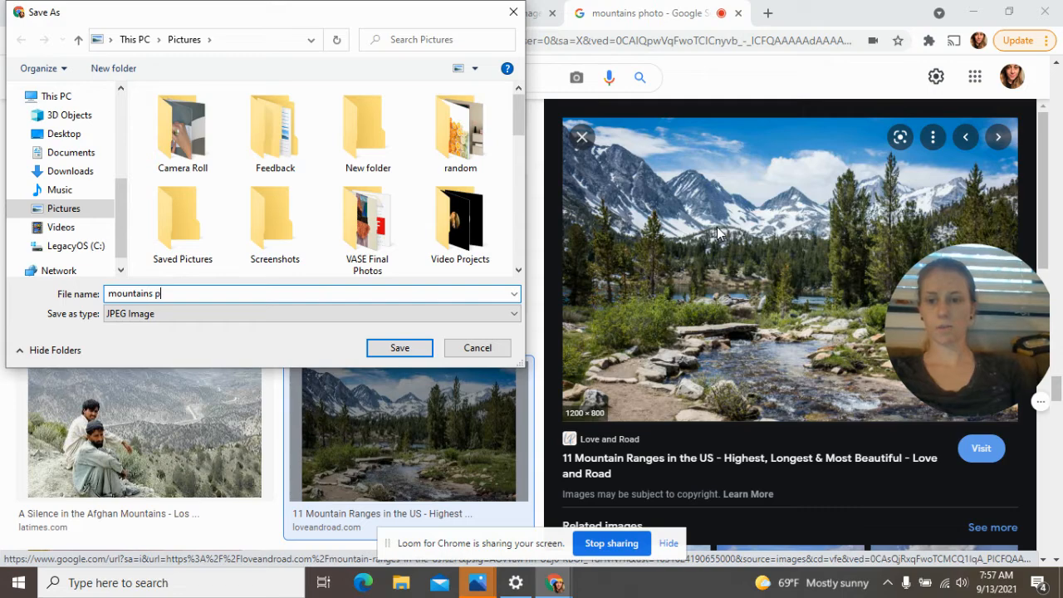
pyautogui.write('hoto')
pyautogui.press('Return')
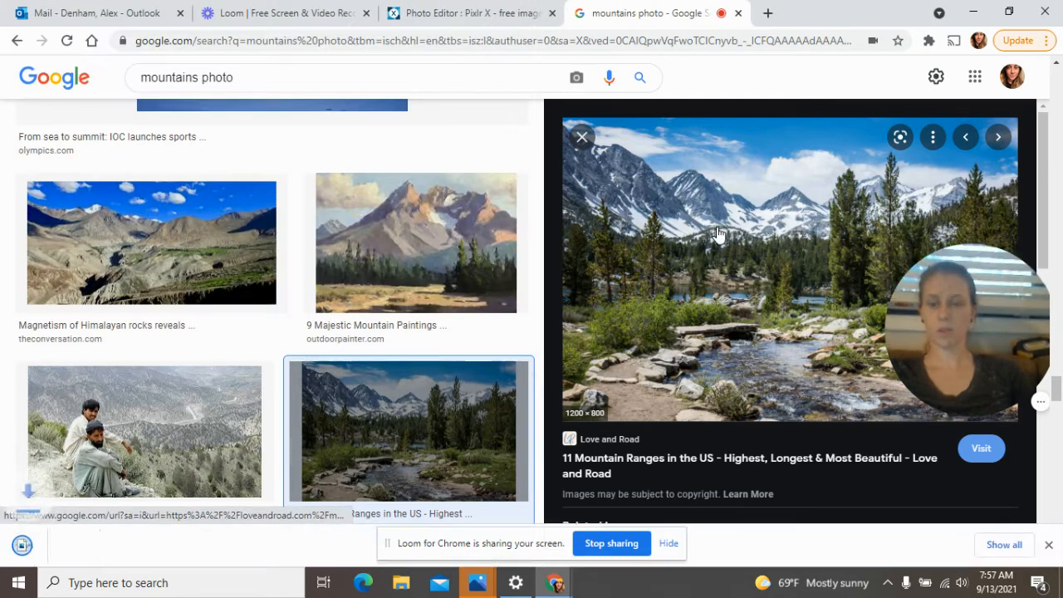
# Switch to Pixlr X, add mountains photo.jpg from the Pictures folder and enlarge it to cover the whole white canvas.
pyautogui.click(510, 24)
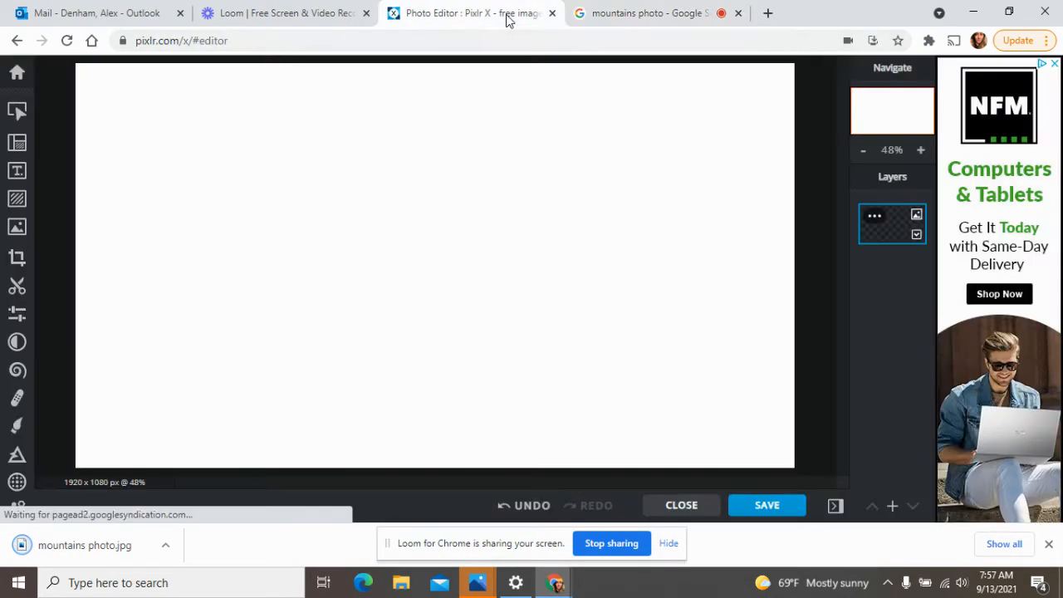
pyautogui.click(25, 227)
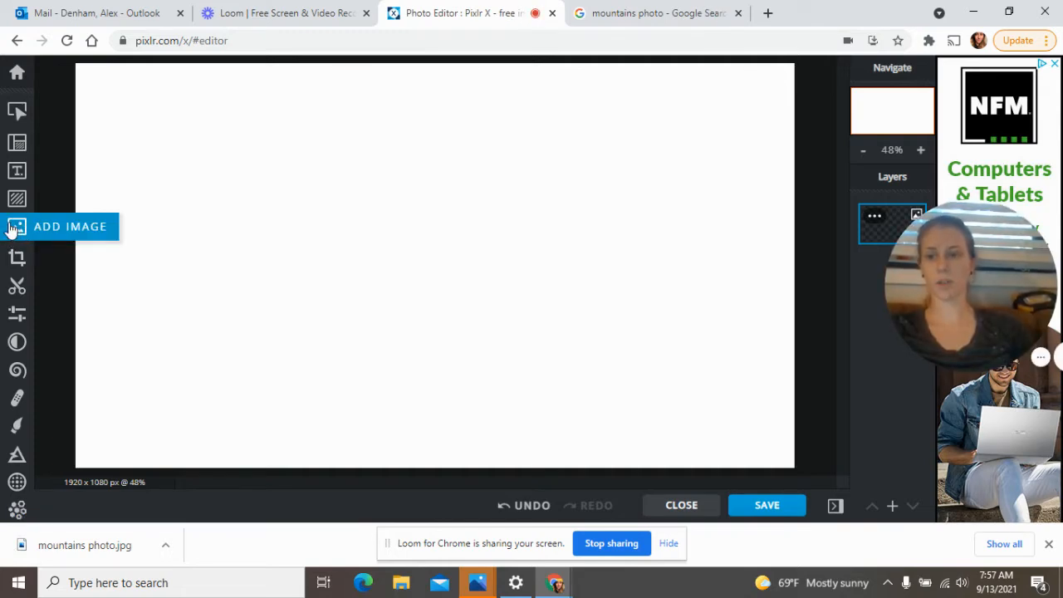
pyautogui.click(24, 238)
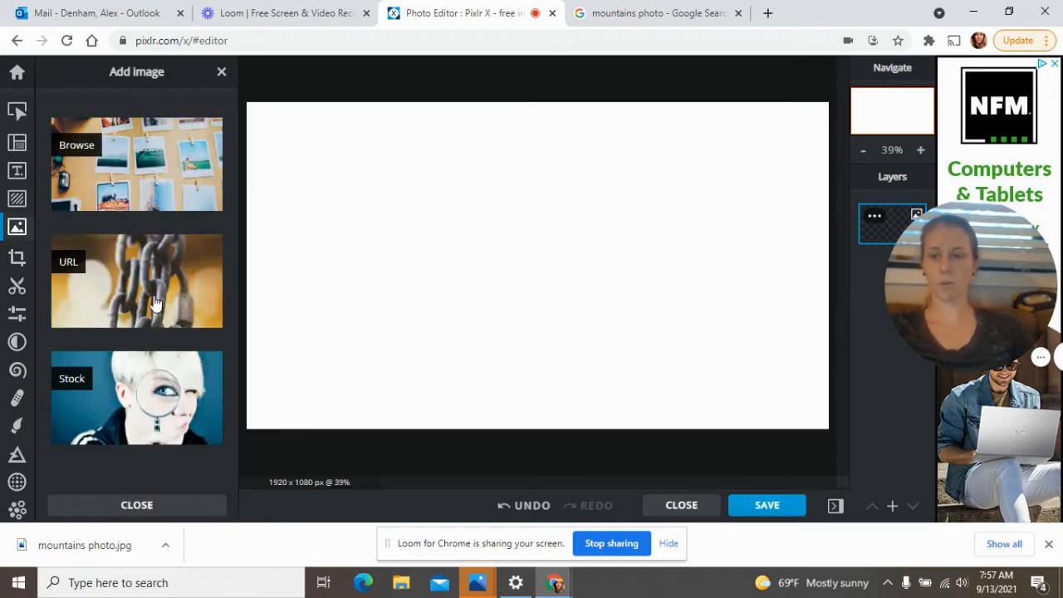
pyautogui.click(145, 177)
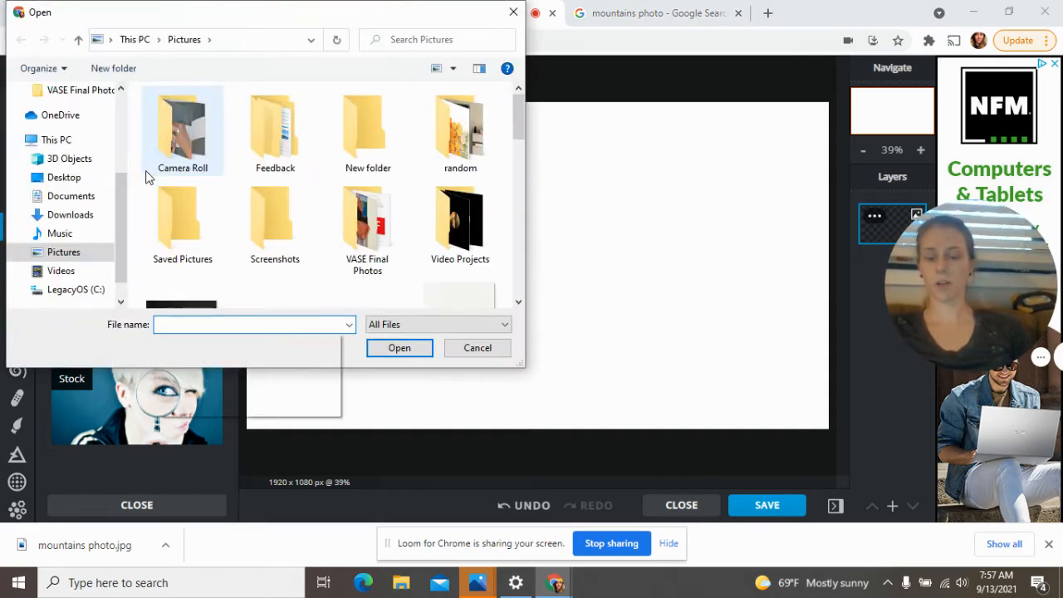
pyautogui.write('moun')
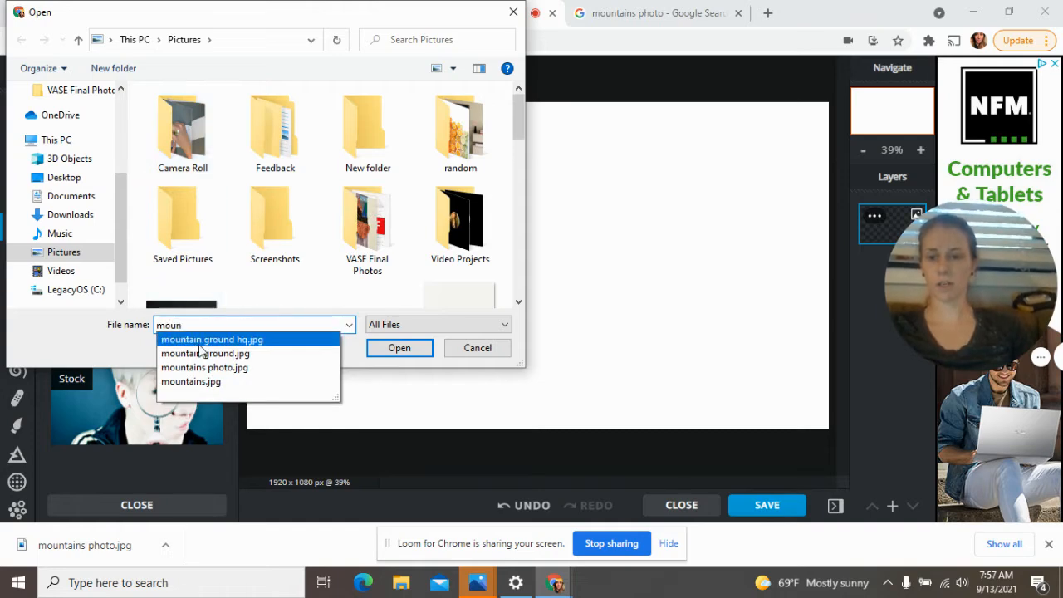
pyautogui.click(251, 367)
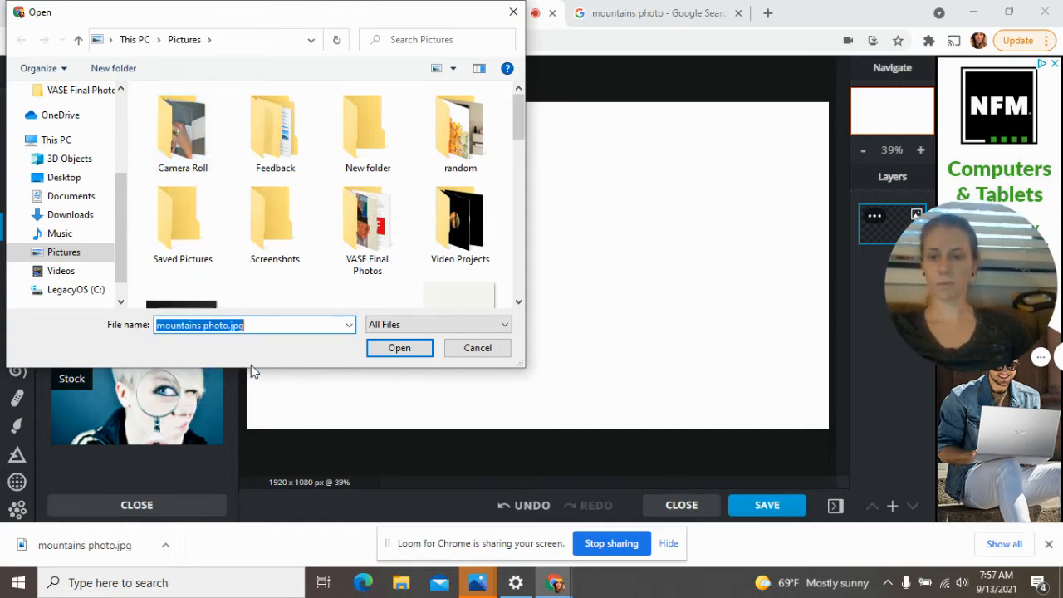
pyautogui.click(402, 352)
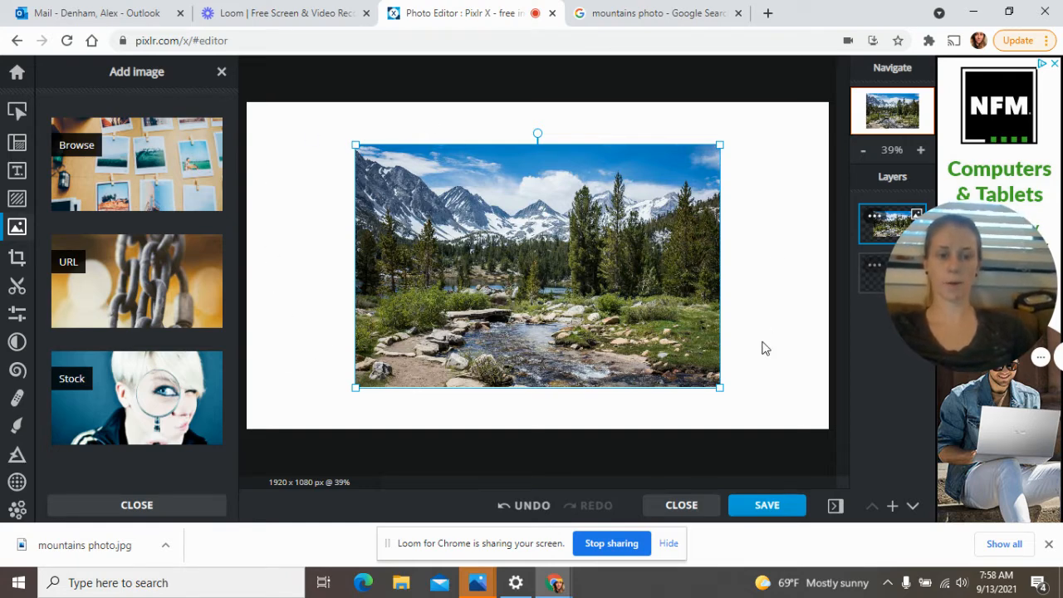
pyautogui.moveTo(353, 144); pyautogui.dragTo(240, 134)
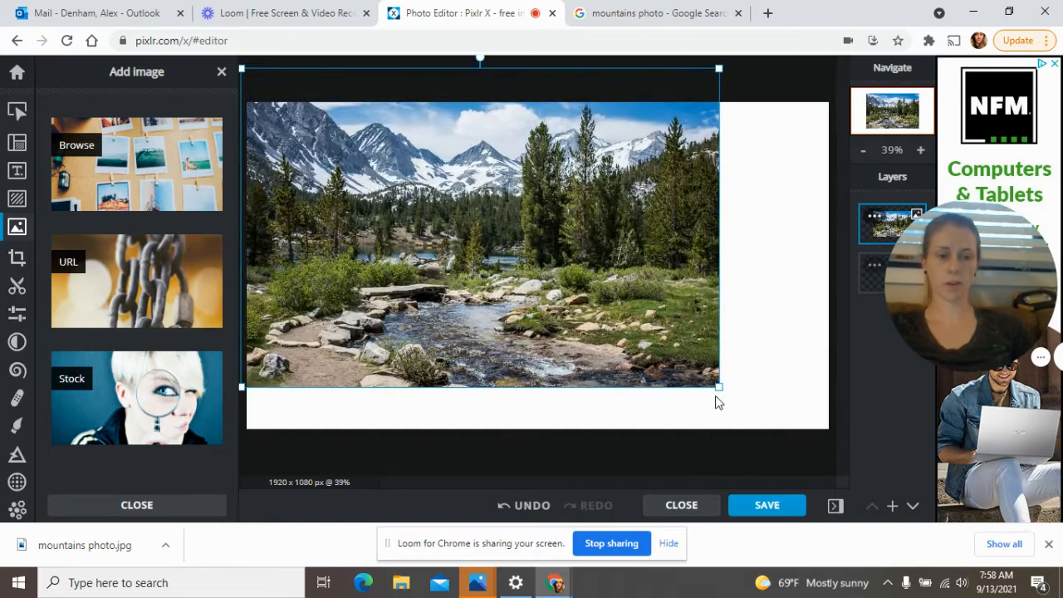
pyautogui.moveTo(719, 387)
pyautogui.mouseDown()
pyautogui.moveTo(785, 437)
pyautogui.moveTo(828, 448)
pyautogui.moveTo(724, 399)
pyautogui.mouseUp()
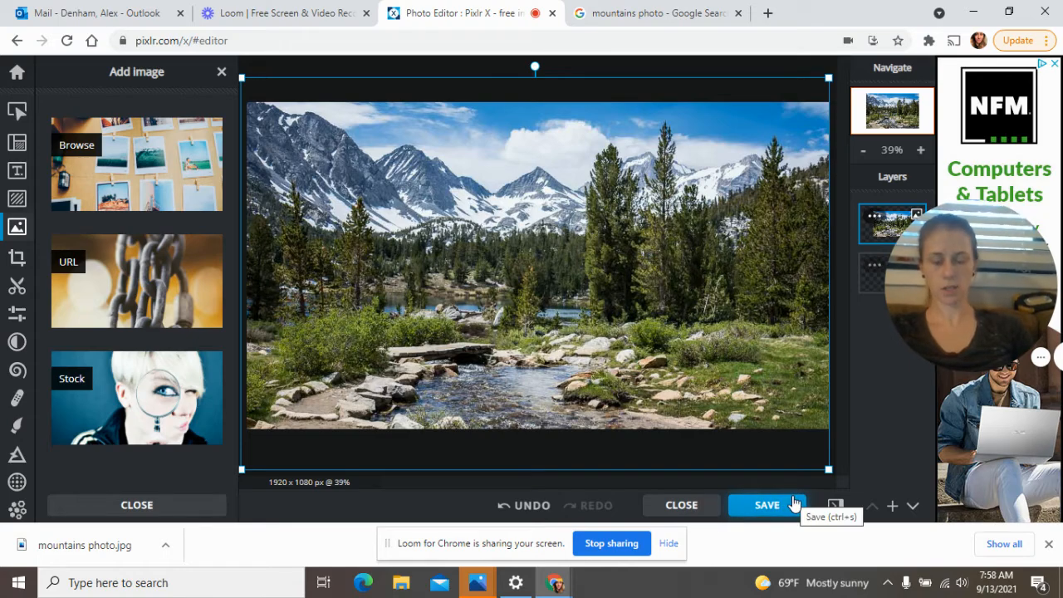
# Switch to the Google Images results and search for "fish photo".
pyautogui.click(635, 12)
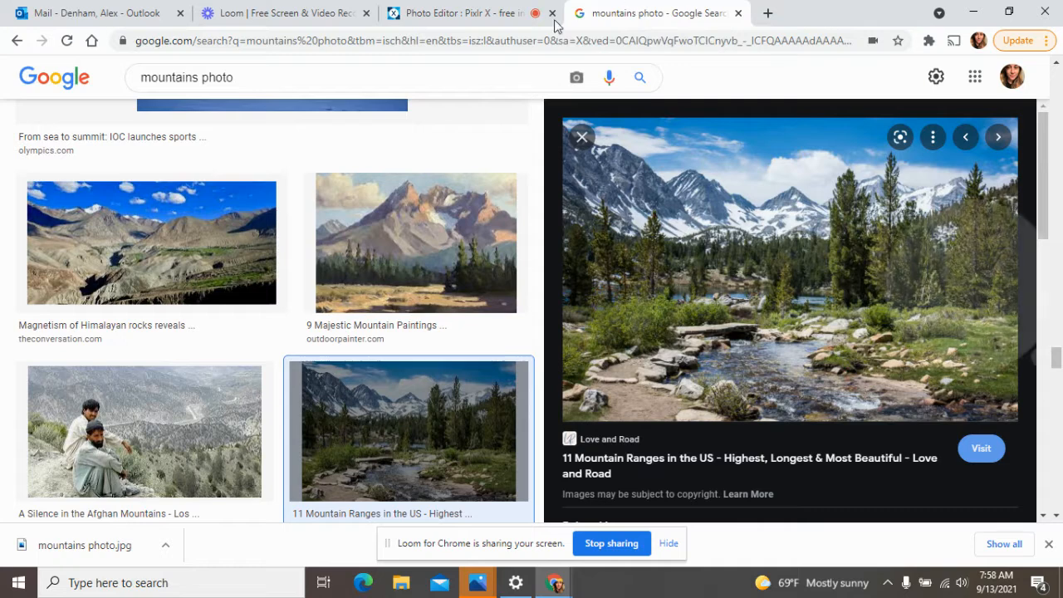
pyautogui.click(304, 81)
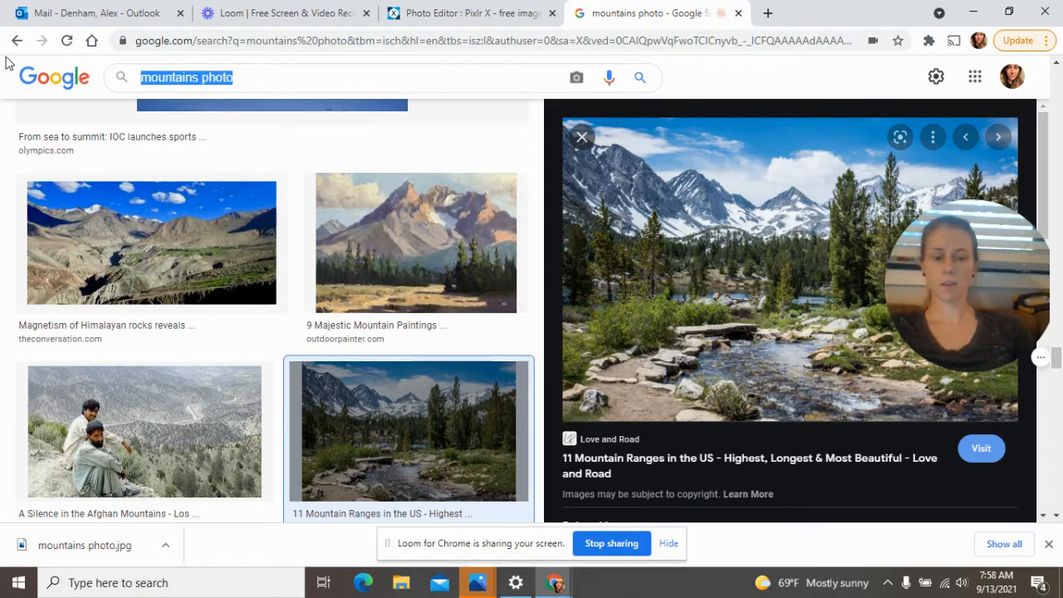
pyautogui.press('BackSpace')
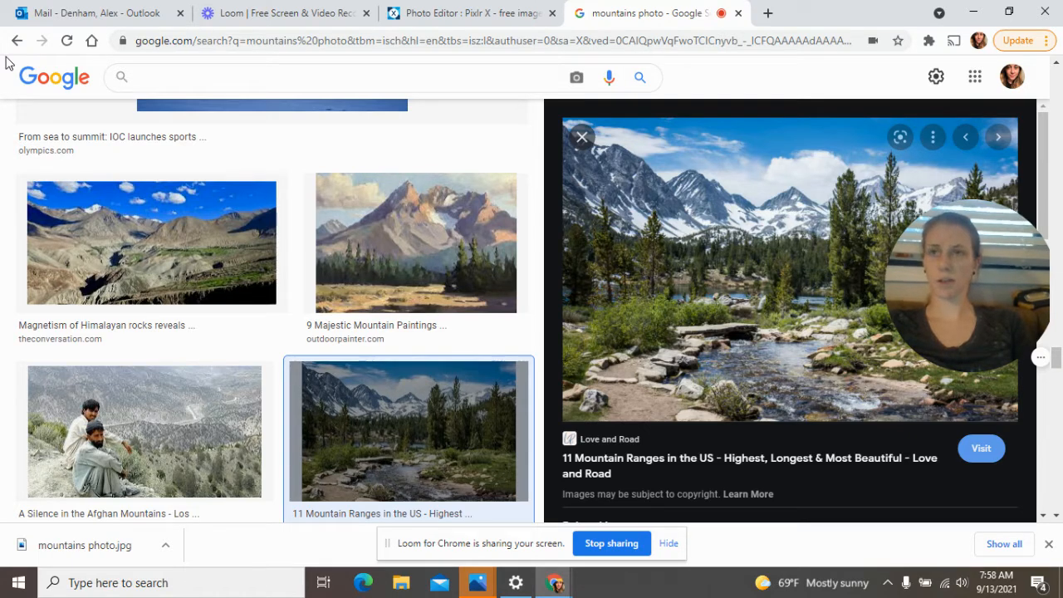
pyautogui.write('fish photo')
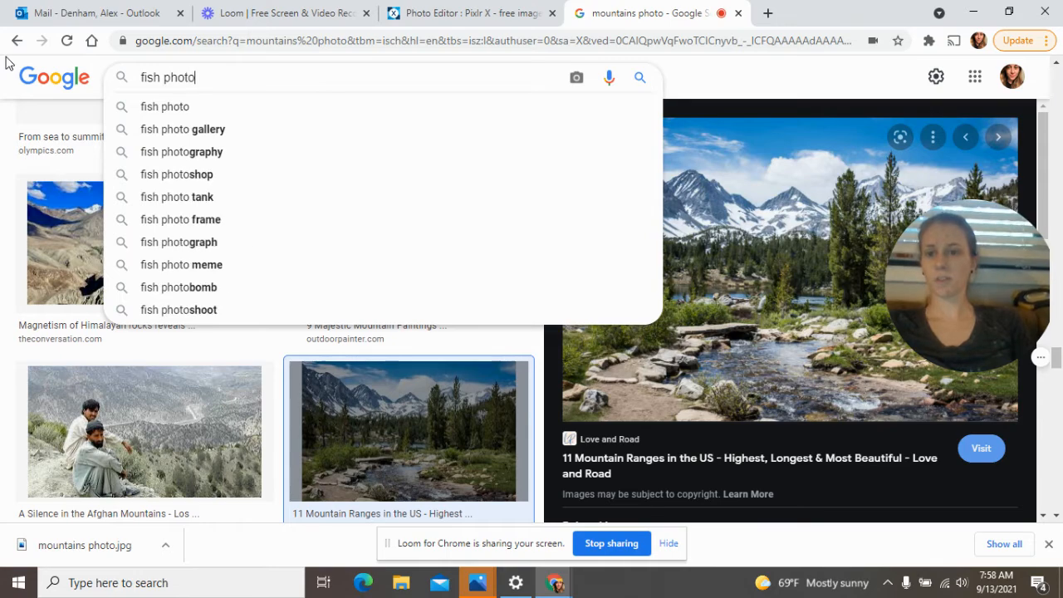
pyautogui.press('Return')
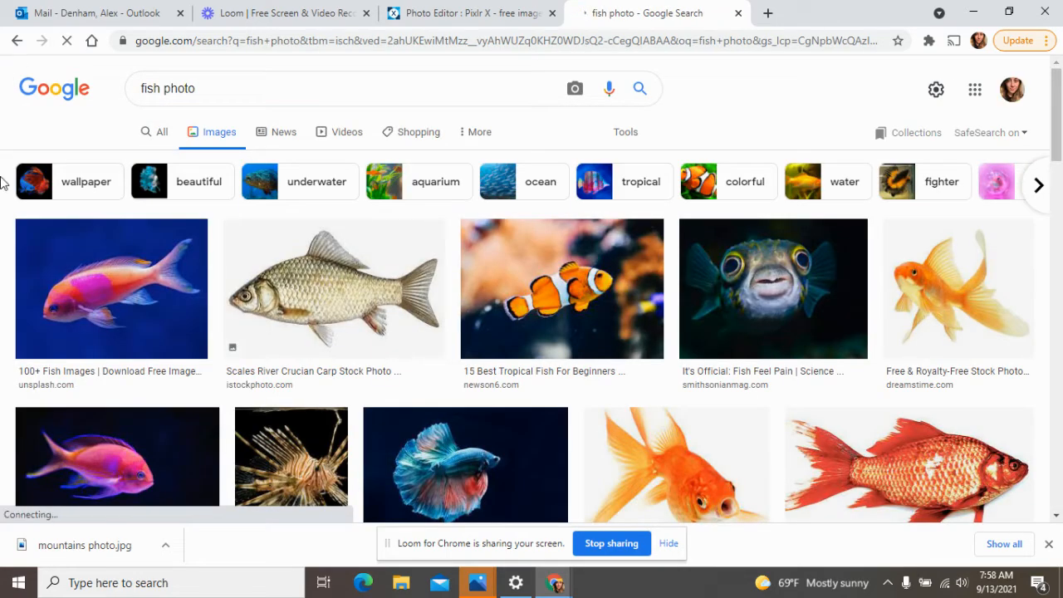
# Open the Live Science betta fish photo from the results and save it in Pictures as "fish swimming".
pyautogui.scroll(-2, 382, 299)
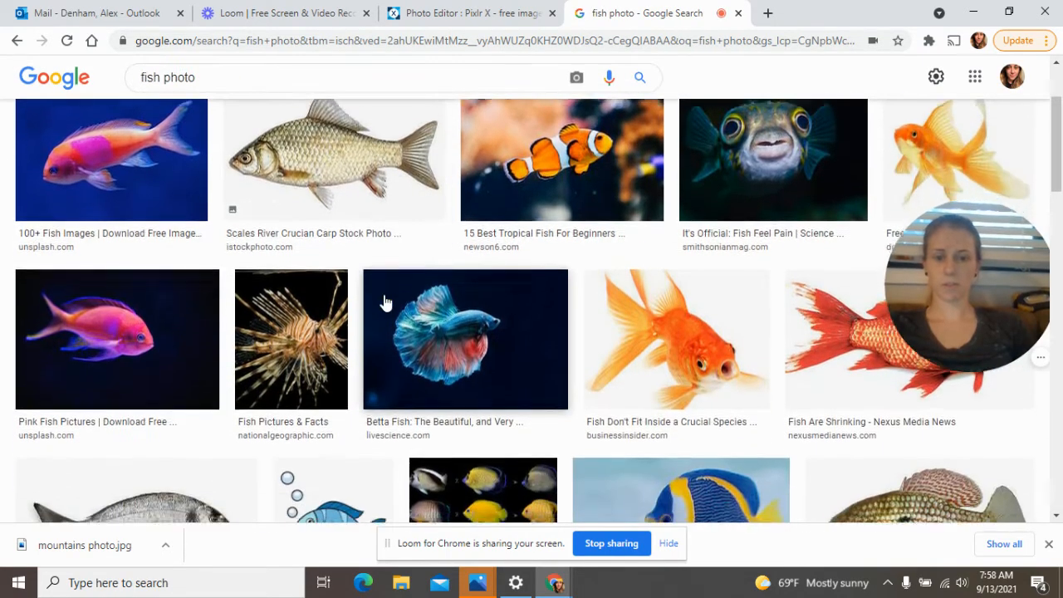
pyautogui.scroll(-2, 385, 302)
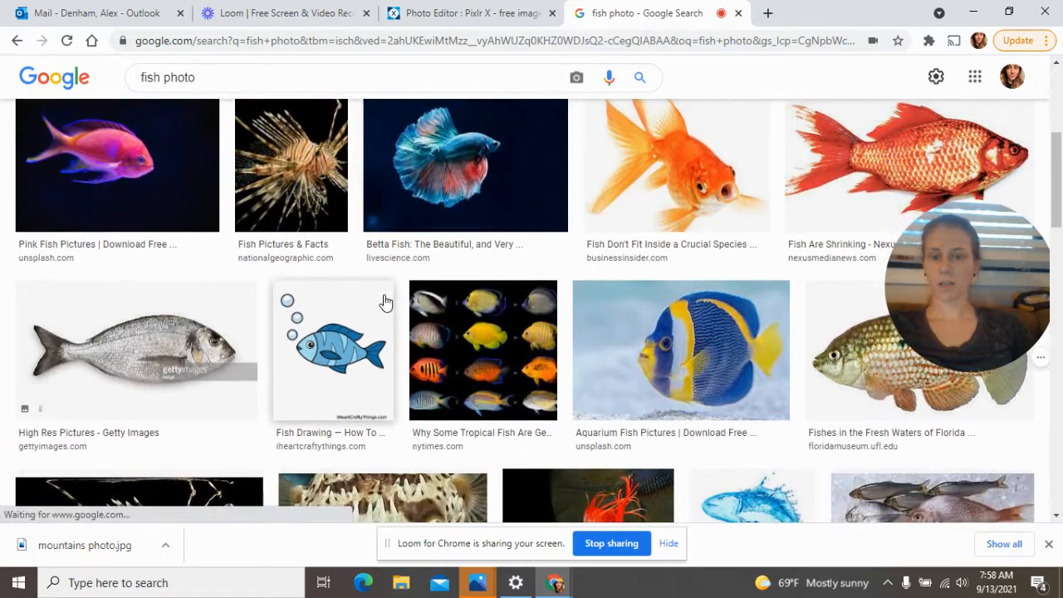
pyautogui.click(510, 181)
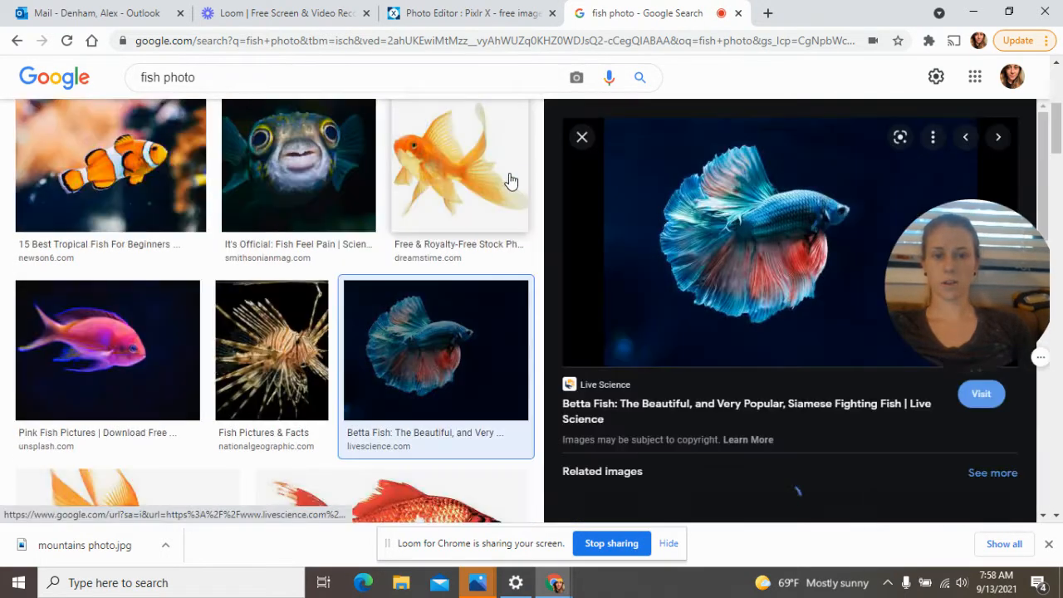
pyautogui.rightClick(643, 264)
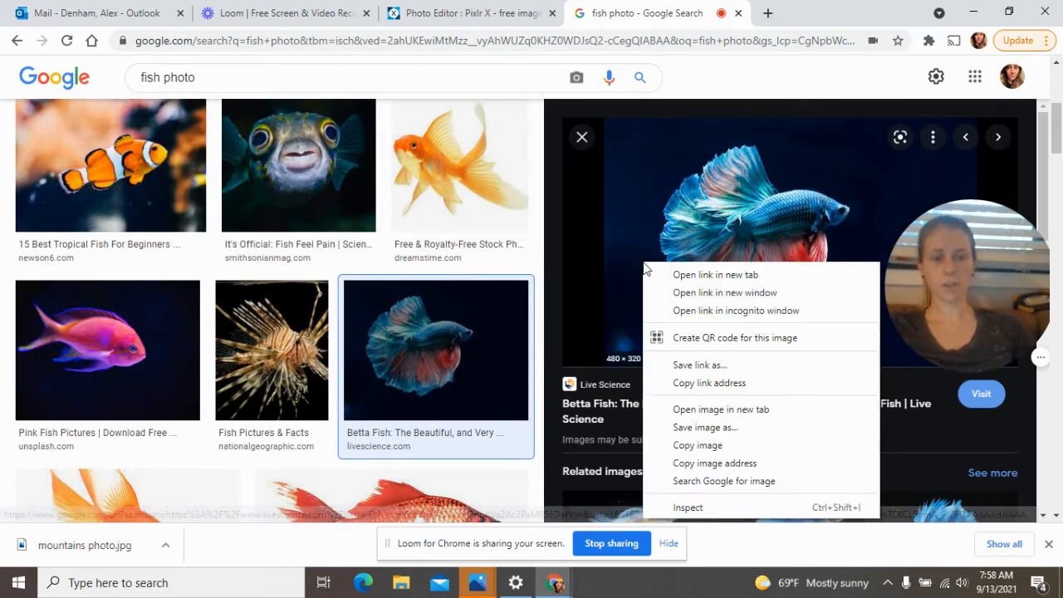
pyautogui.click(694, 427)
pyautogui.write('fi')
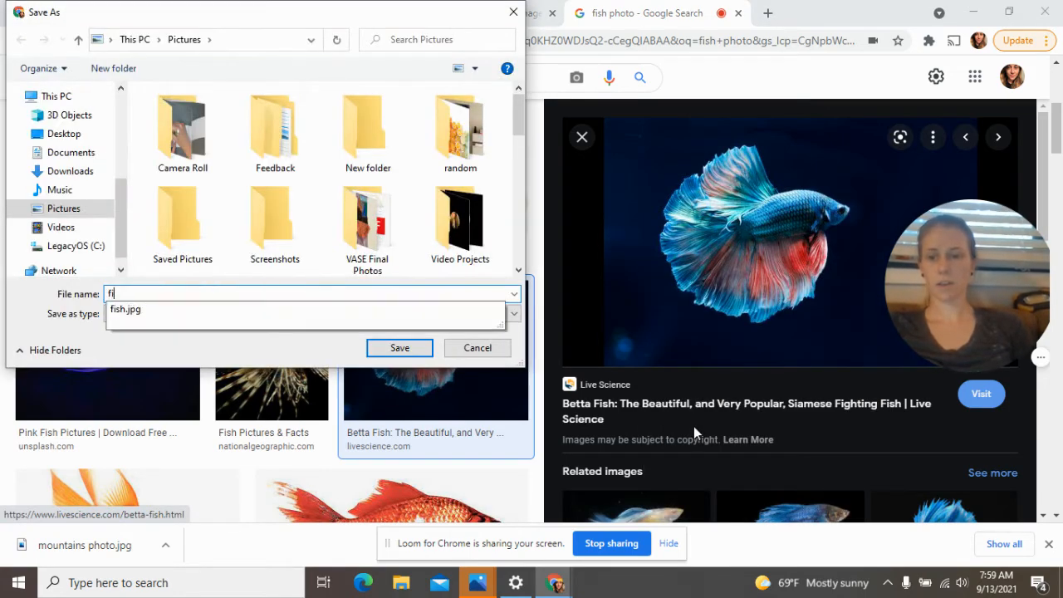
pyautogui.write('sh swim')
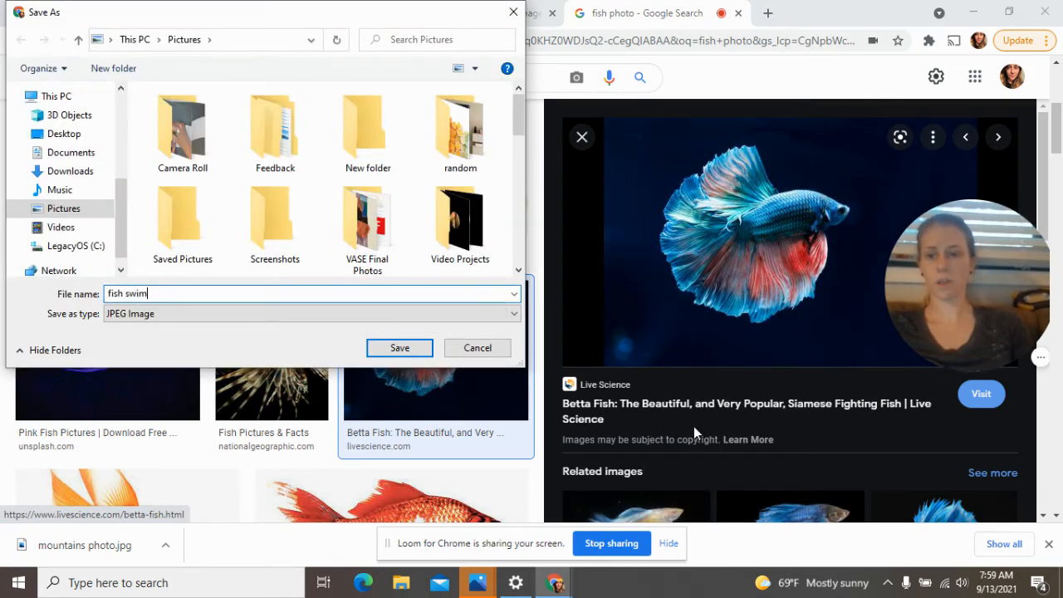
pyautogui.write('ming')
pyautogui.press('Return')
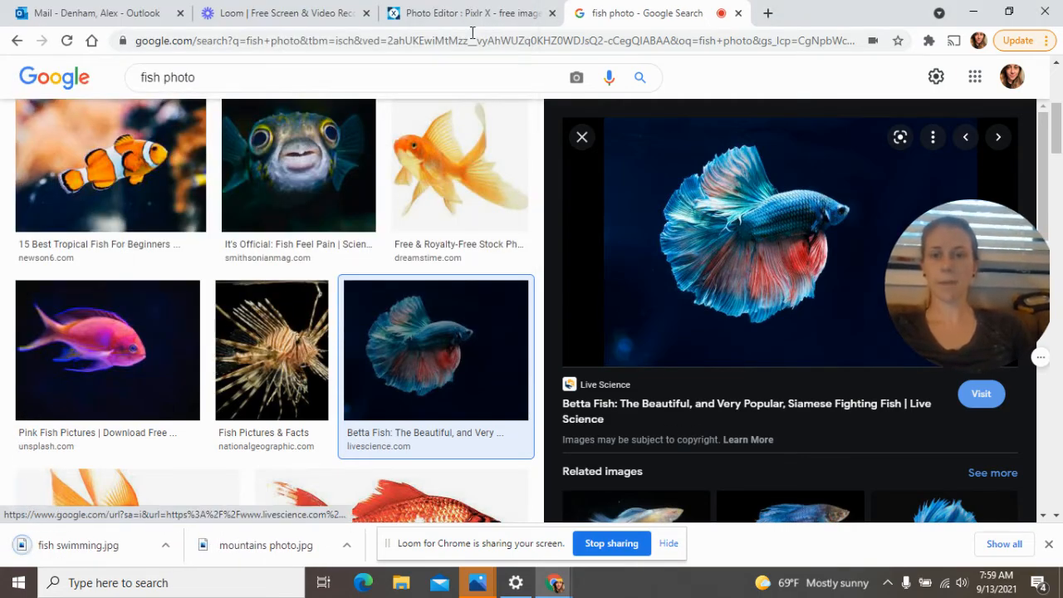
# Switch to Pixlr X and add fish swimming.jpg from the Pictures folder as a new image layer.
pyautogui.click(484, 15)
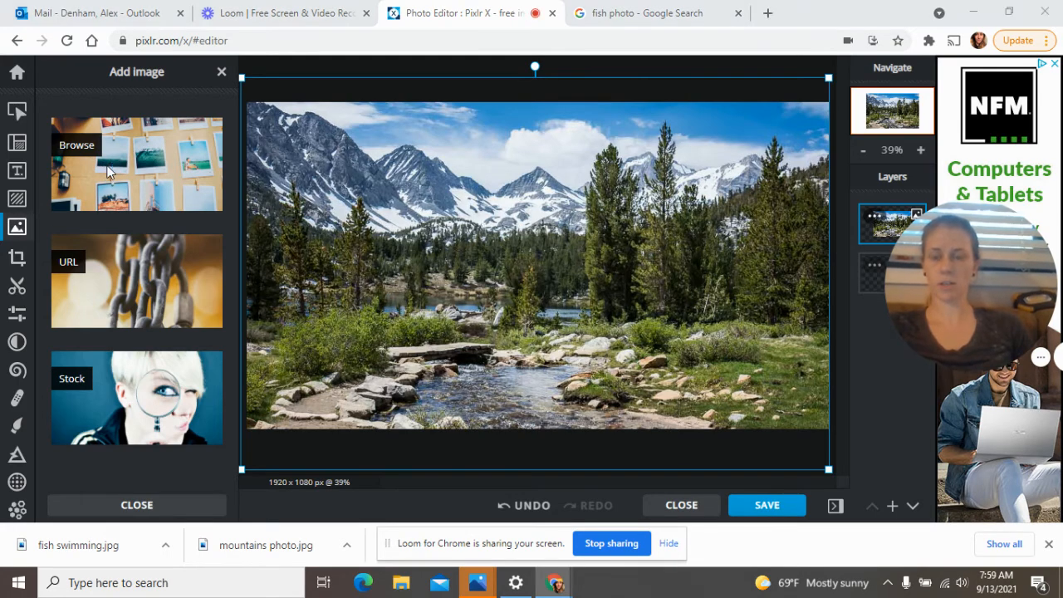
pyautogui.write('fis')
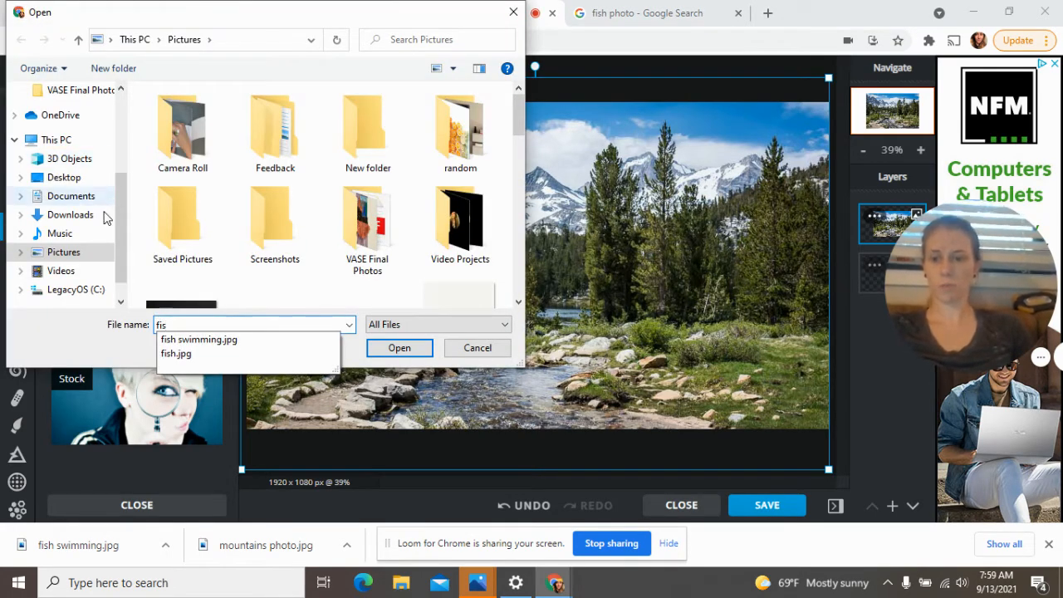
pyautogui.click(266, 341)
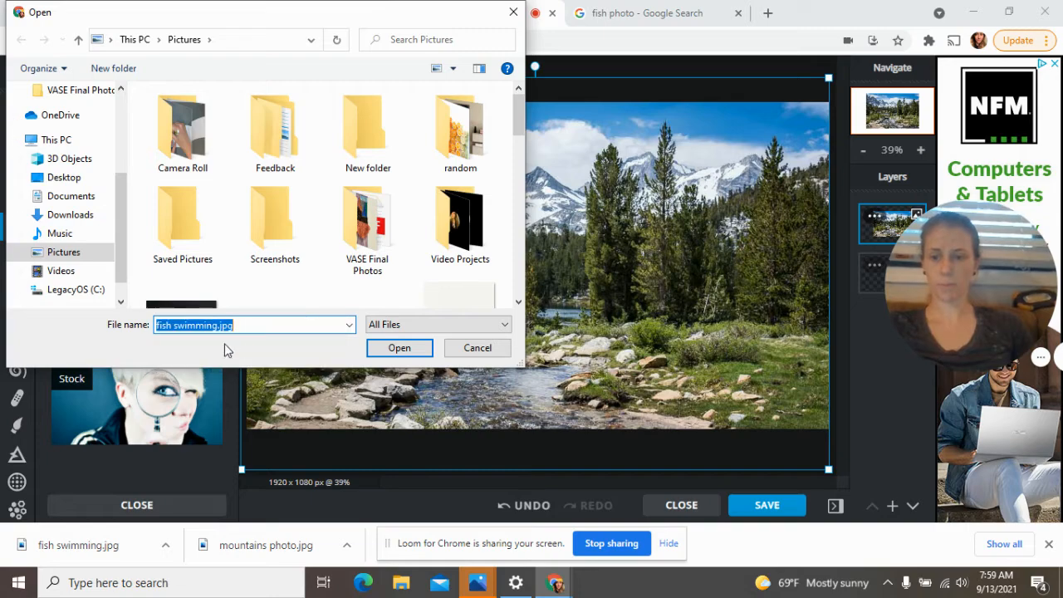
pyautogui.click(391, 347)
# Enlarge the fish photo and place it over the left half of the mountain landscape.
pyautogui.moveTo(508, 286); pyautogui.dragTo(426, 255)
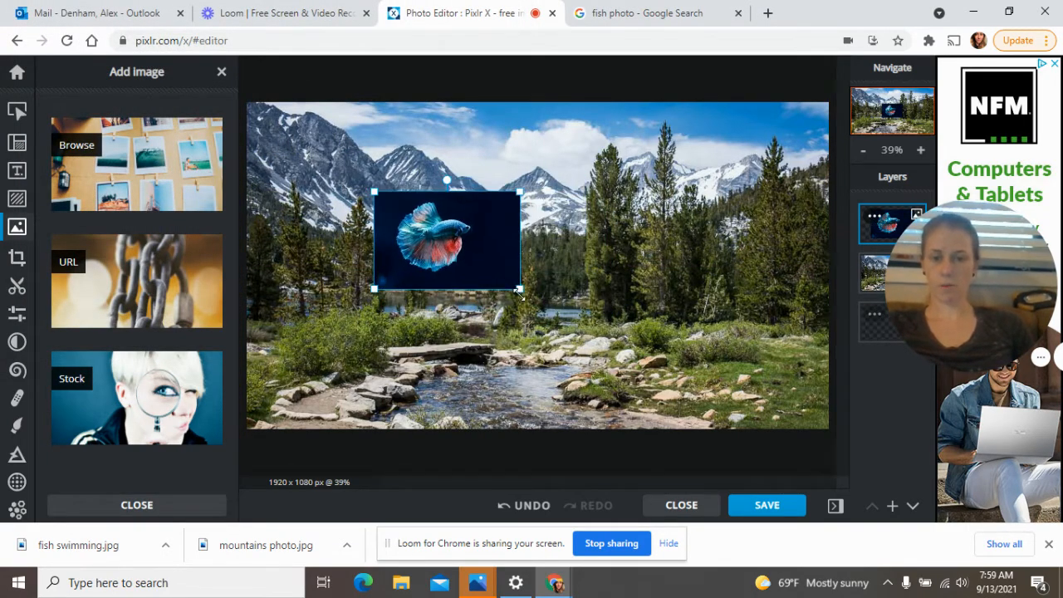
pyautogui.moveTo(519, 292); pyautogui.dragTo(576, 335)
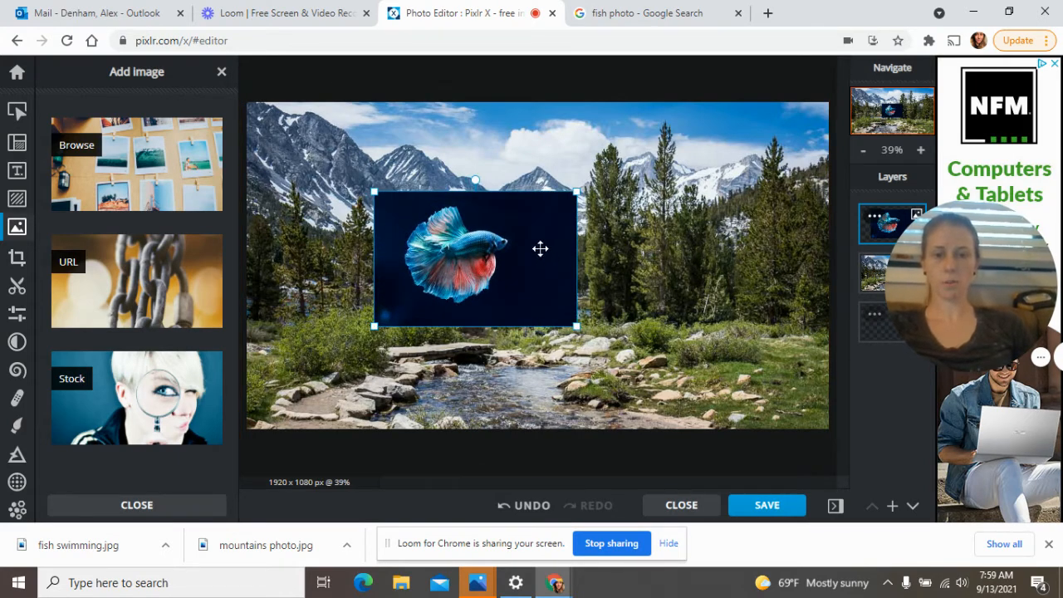
pyautogui.moveTo(404, 250); pyautogui.dragTo(307, 232)
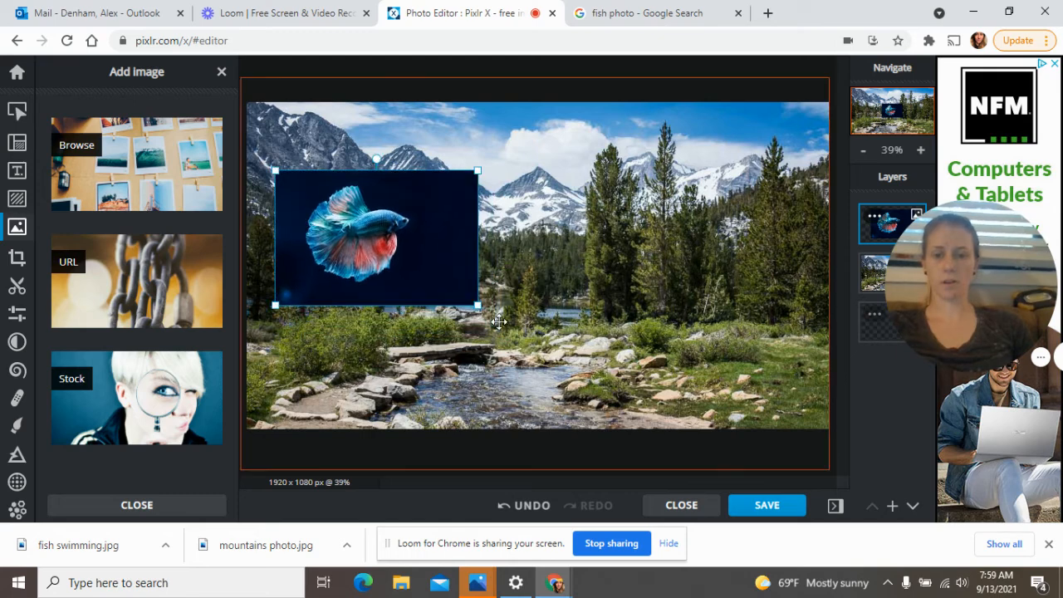
pyautogui.moveTo(508, 334); pyautogui.dragTo(516, 338)
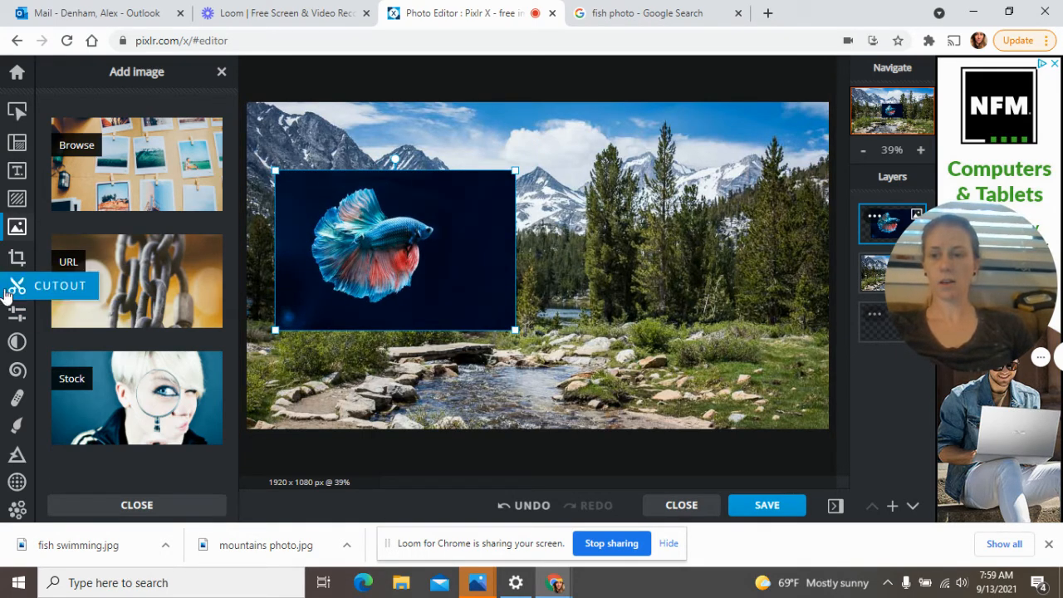
pyautogui.moveTo(941, 266); pyautogui.dragTo(964, 419)
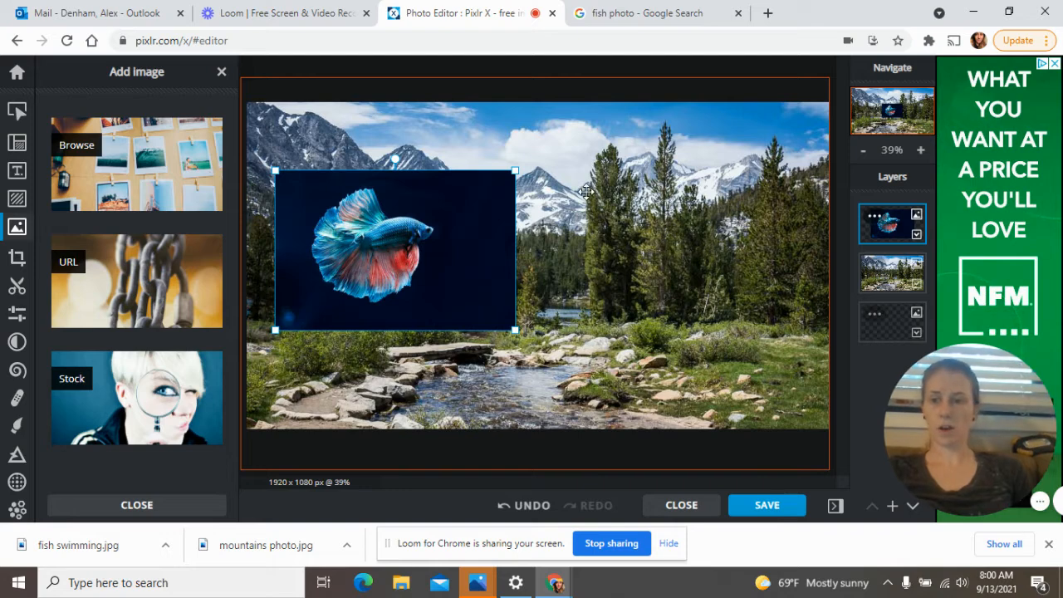
# Cut out the betta fish by painting over its body and fins with the Cutout brush in Keep mode at 194 px.
pyautogui.click(26, 293)
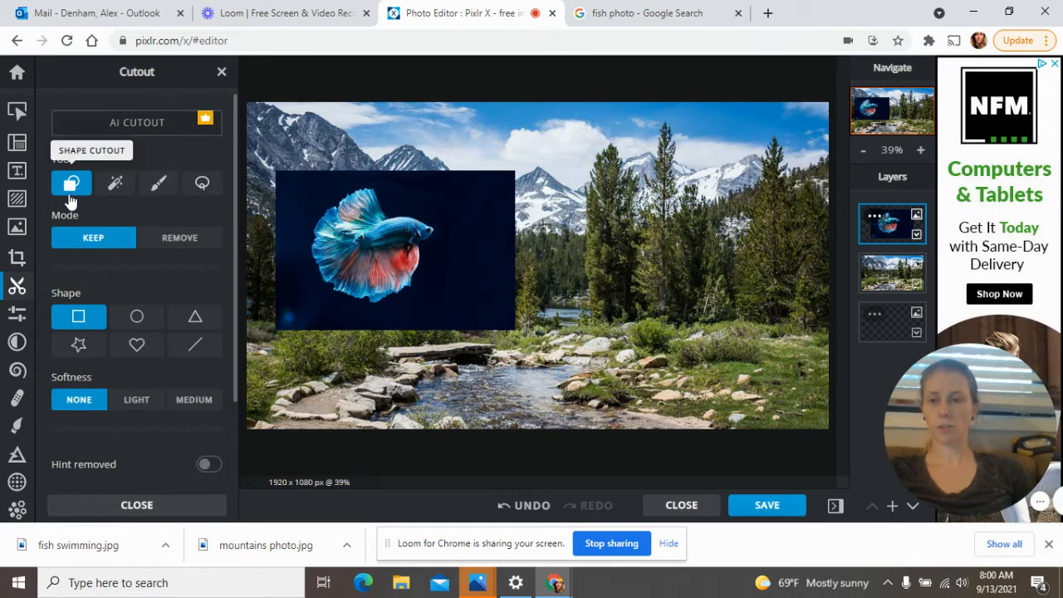
pyautogui.click(166, 182)
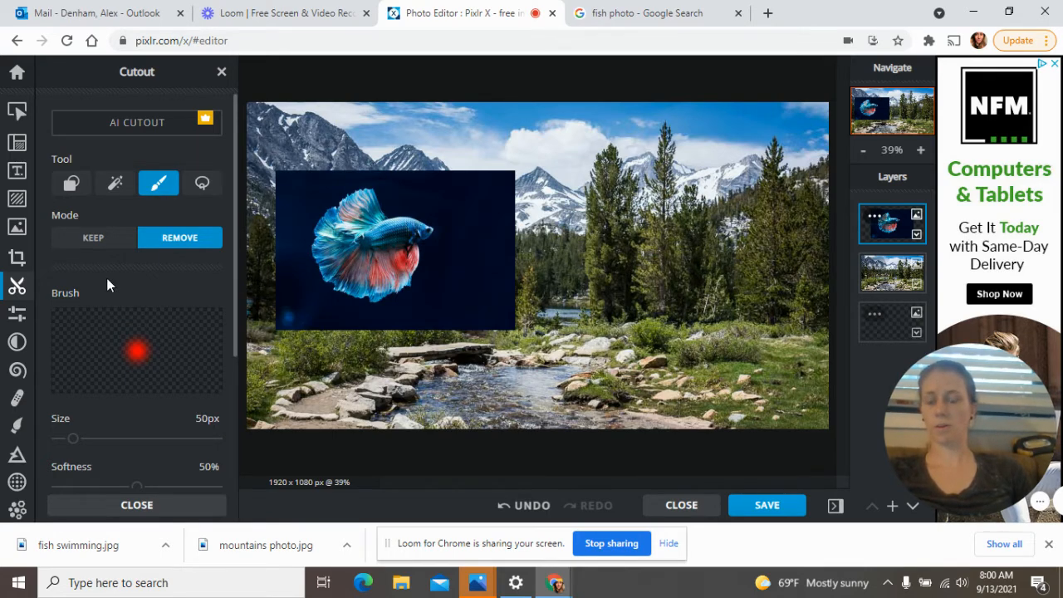
pyautogui.click(103, 244)
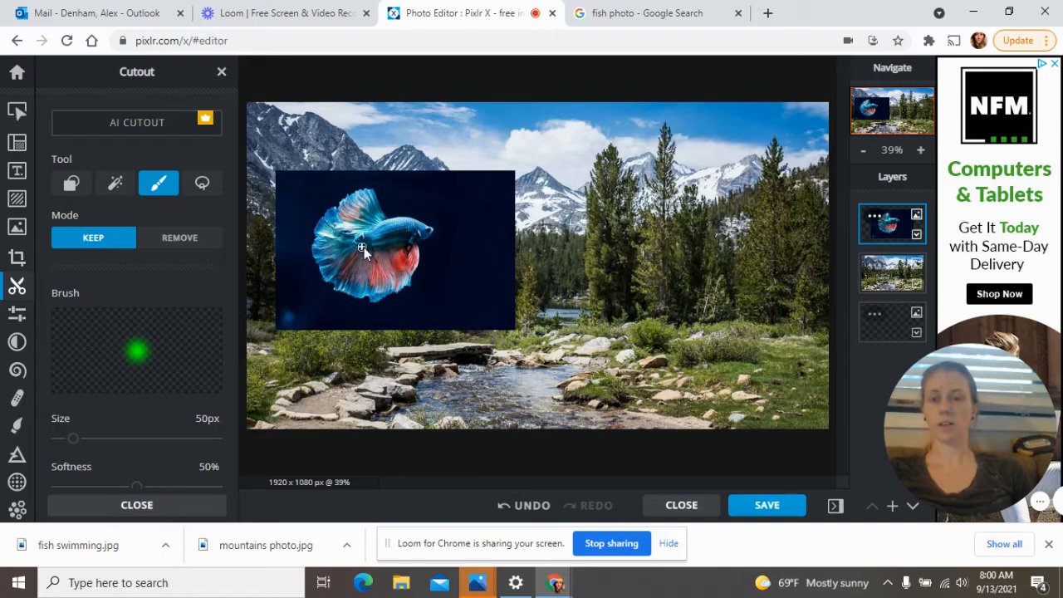
pyautogui.moveTo(373, 239); pyautogui.dragTo(370, 217)
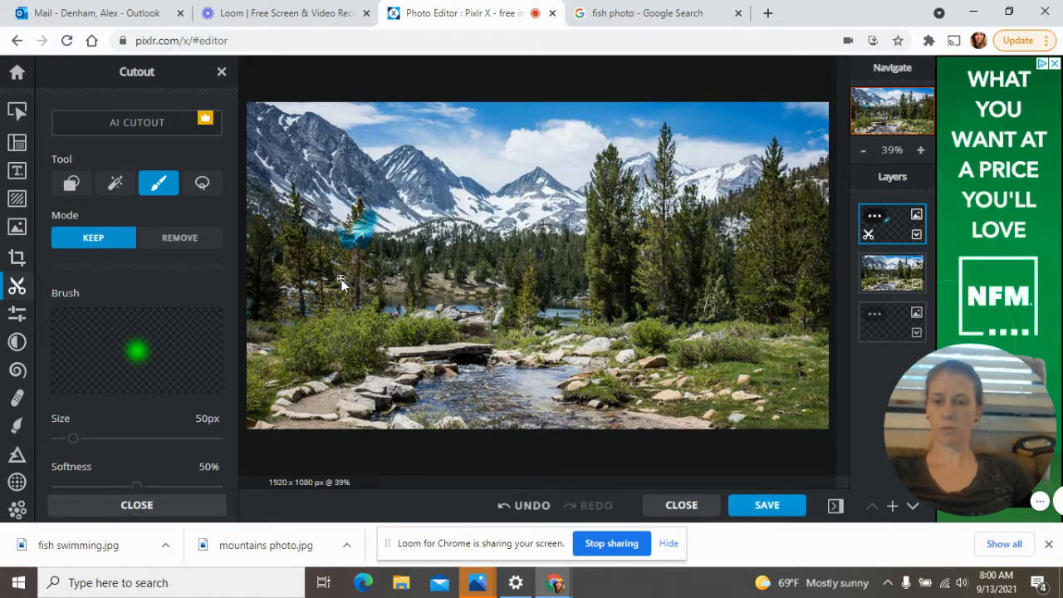
pyautogui.hotkey('ctrl', 'z')
pyautogui.moveTo(75, 438); pyautogui.dragTo(119, 439)
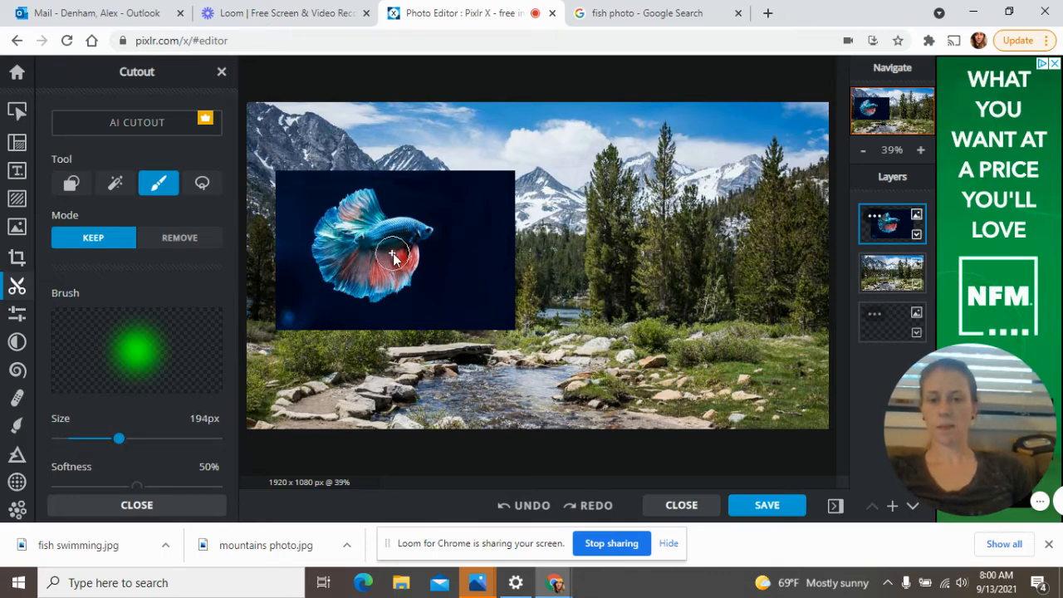
pyautogui.moveTo(394, 258)
pyautogui.mouseDown()
pyautogui.moveTo(383, 289)
pyautogui.moveTo(380, 262)
pyautogui.moveTo(358, 291)
pyautogui.moveTo(333, 268)
pyautogui.moveTo(327, 239)
pyautogui.moveTo(331, 228)
pyautogui.moveTo(359, 251)
pyautogui.moveTo(361, 237)
pyautogui.moveTo(331, 219)
pyautogui.moveTo(371, 201)
pyautogui.moveTo(383, 233)
pyautogui.moveTo(422, 231)
pyautogui.moveTo(392, 235)
pyautogui.mouseUp()
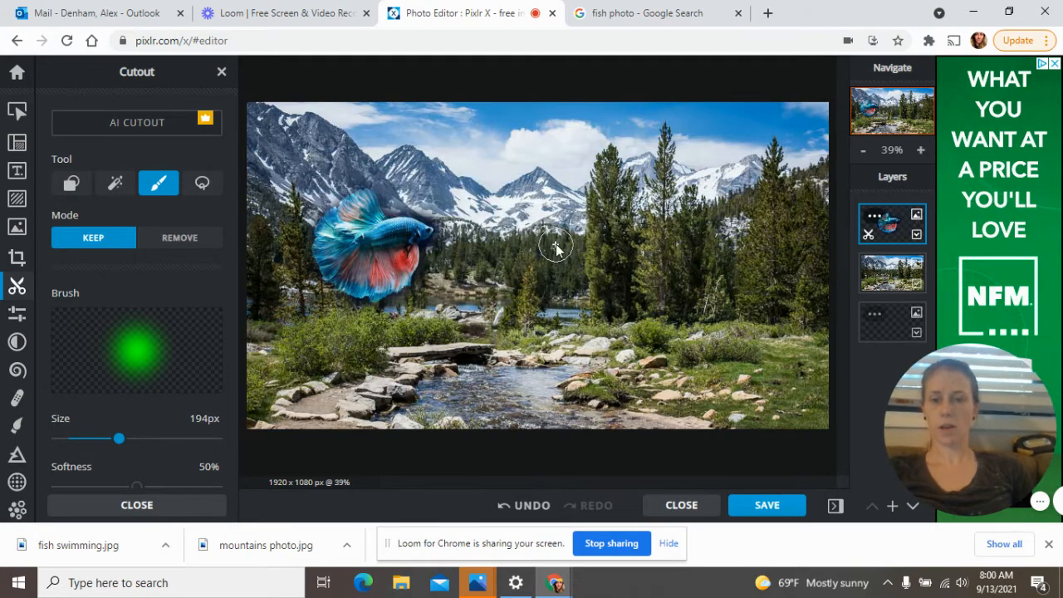
# Erase dark background beside the fish's head with the Cutout brush in Remove mode at 60 px.
pyautogui.scroll(5, 433, 234)
pyautogui.scroll(-3, 432, 234)
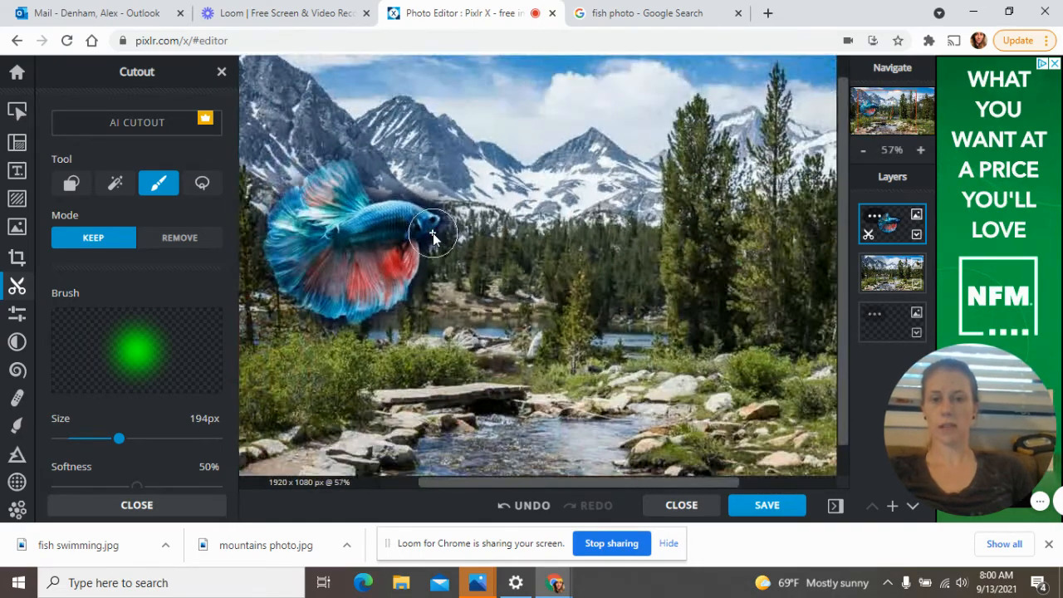
pyautogui.scroll(4, 385, 260)
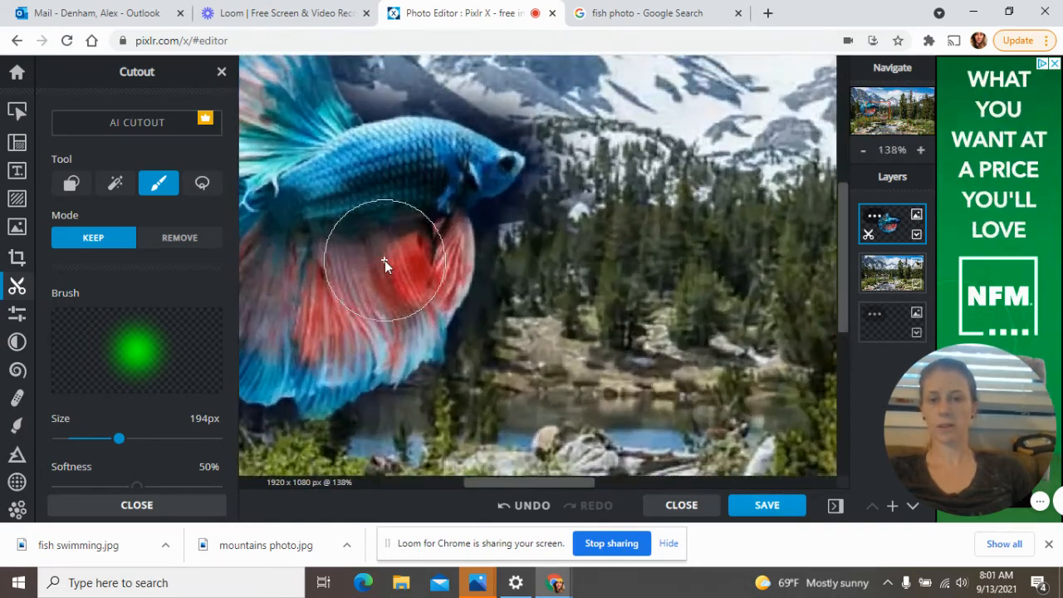
pyautogui.click(187, 240)
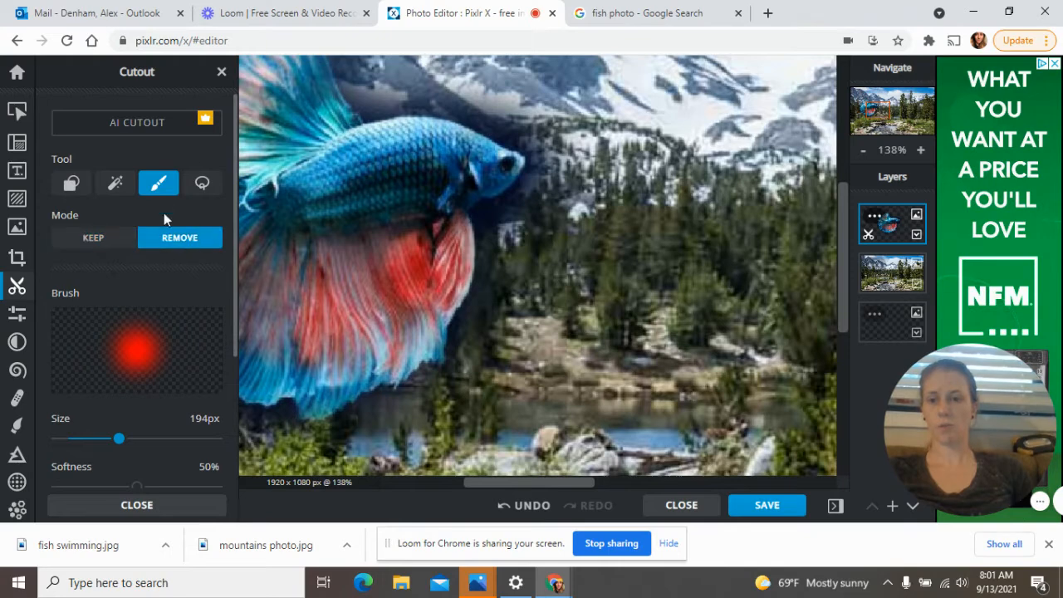
pyautogui.moveTo(123, 442); pyautogui.dragTo(97, 442)
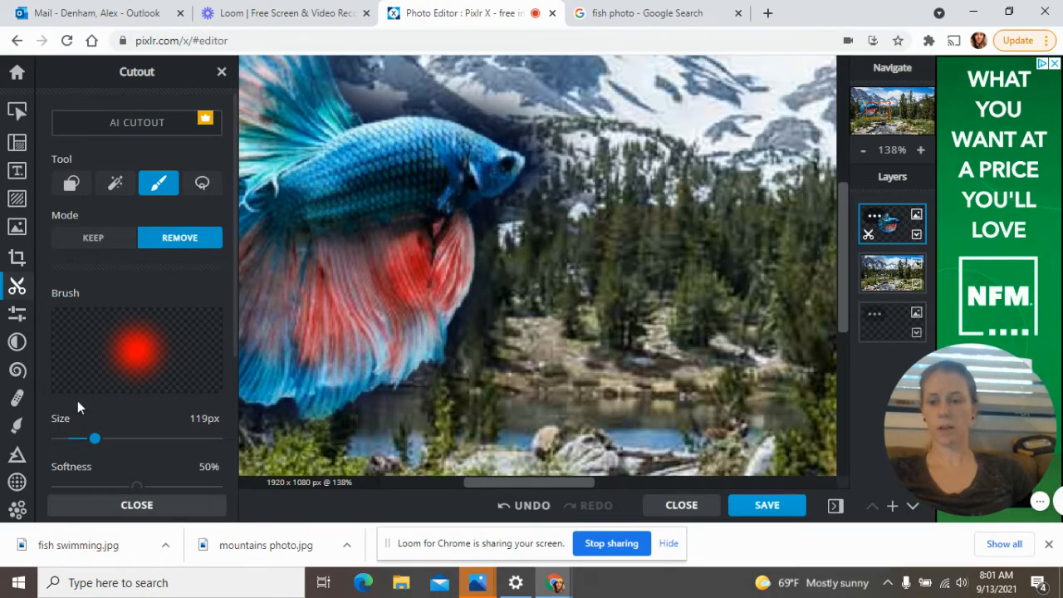
pyautogui.click(77, 438)
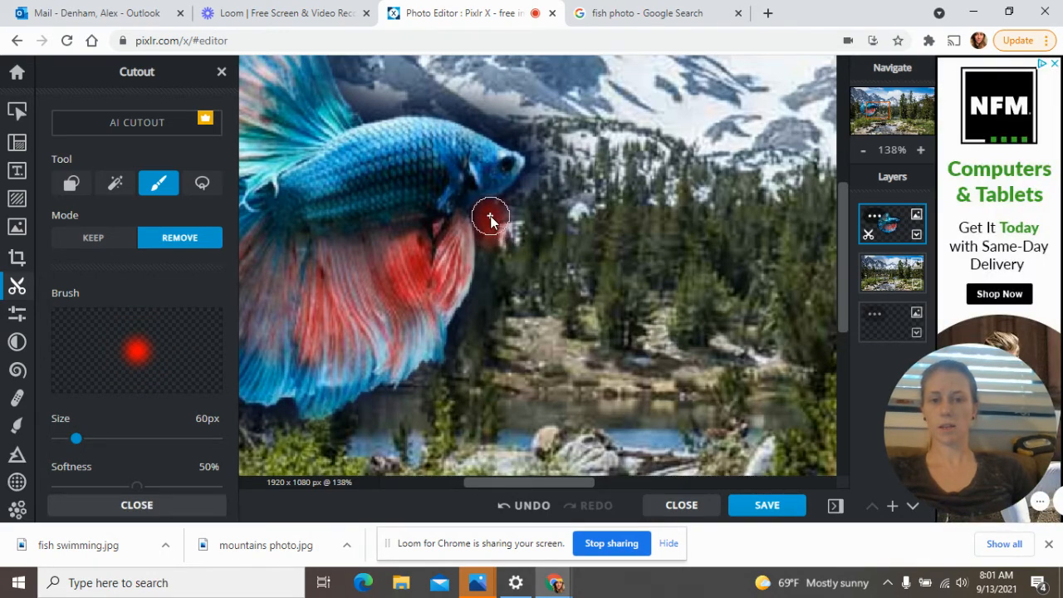
pyautogui.scroll(5, 582, 177)
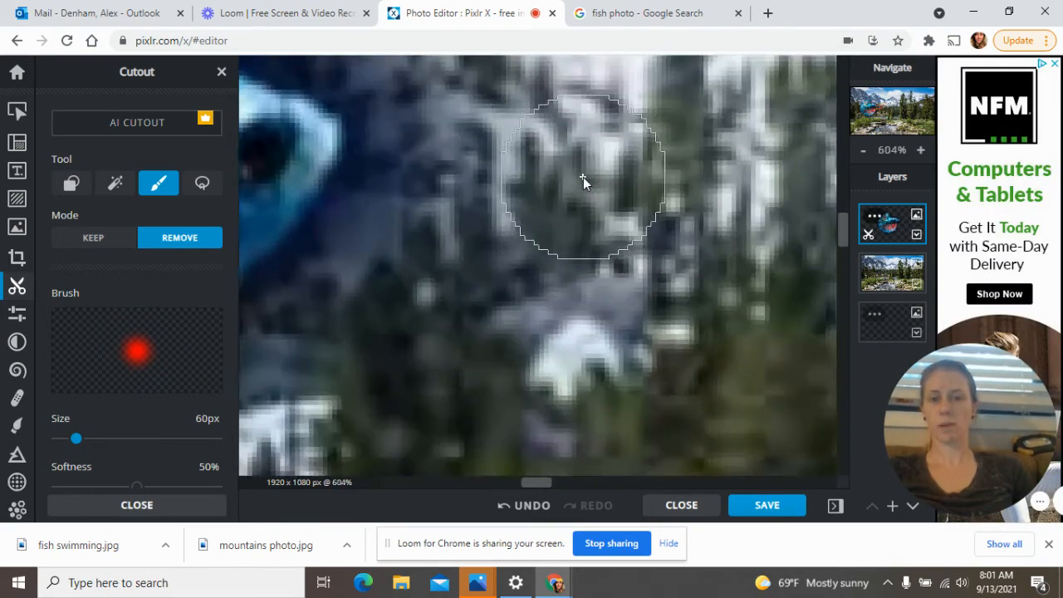
pyautogui.scroll(-6, 583, 177)
pyautogui.scroll(-1, 583, 177)
pyautogui.scroll(5, 583, 177)
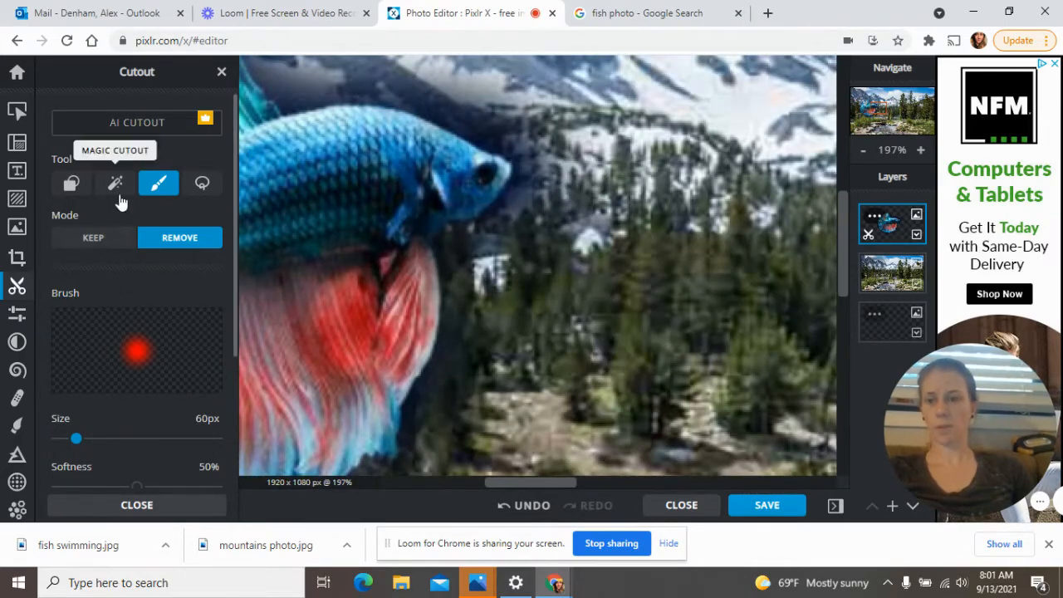
# Set the Remove brush to 26 px and erase the dark fringe along the fish's back and around its head.
pyautogui.moveTo(76, 443); pyautogui.dragTo(65, 440)
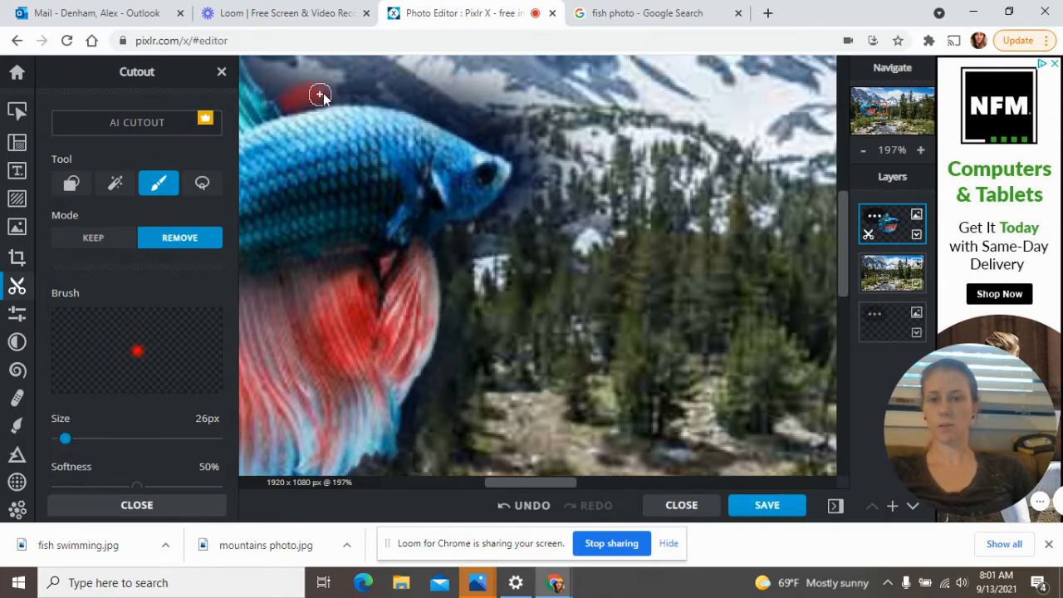
pyautogui.moveTo(320, 95)
pyautogui.mouseDown()
pyautogui.moveTo(410, 100)
pyautogui.moveTo(529, 156)
pyautogui.moveTo(528, 182)
pyautogui.moveTo(479, 235)
pyautogui.mouseUp()
pyautogui.scroll(-5, 479, 236)
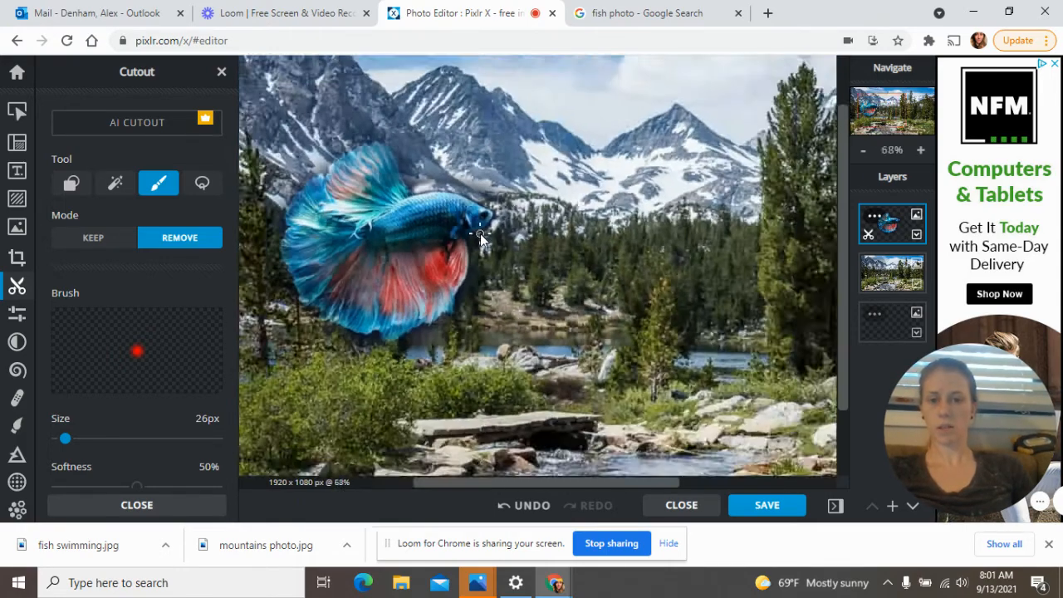
# Erase the dark background fringe along the lower edge of the fish's fins with the 26 px Remove brush.
pyautogui.scroll(6, 351, 304)
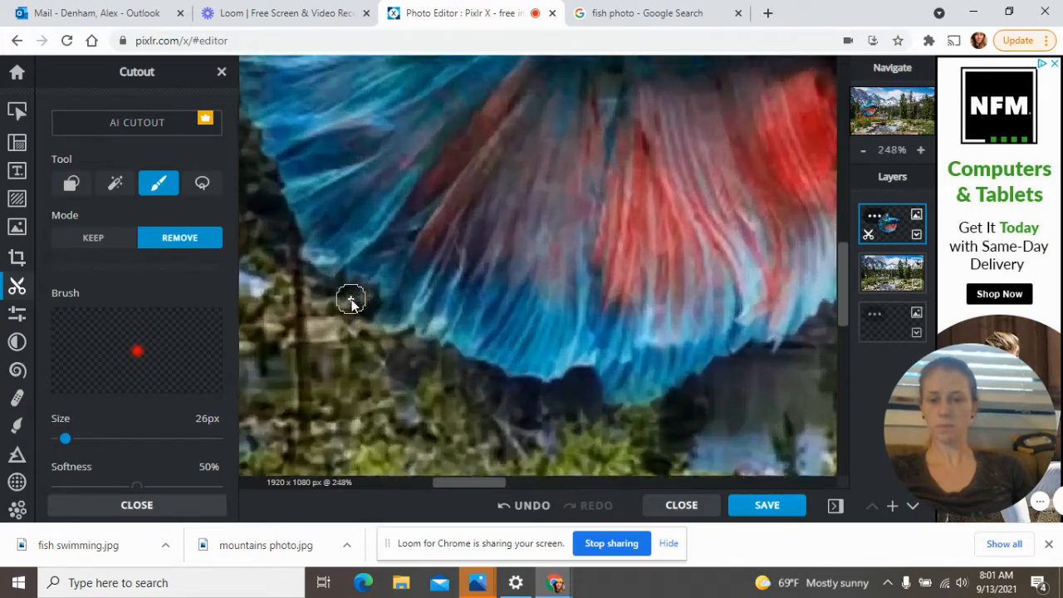
pyautogui.scroll(-3, 352, 304)
pyautogui.scroll(1, 351, 305)
pyautogui.scroll(4, 351, 305)
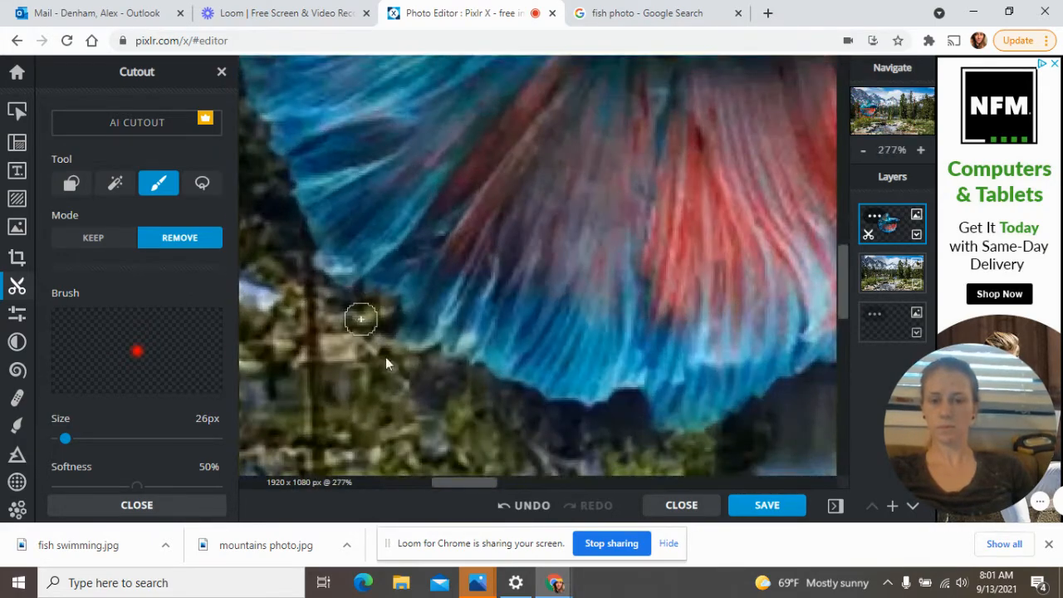
pyautogui.moveTo(411, 378)
pyautogui.mouseDown()
pyautogui.moveTo(474, 405)
pyautogui.moveTo(458, 387)
pyautogui.moveTo(470, 383)
pyautogui.moveTo(544, 425)
pyautogui.moveTo(591, 431)
pyautogui.moveTo(640, 430)
pyautogui.mouseUp()
pyautogui.moveTo(759, 451)
pyautogui.mouseDown()
pyautogui.moveTo(742, 465)
pyautogui.moveTo(749, 440)
pyautogui.moveTo(814, 387)
pyautogui.moveTo(740, 445)
pyautogui.moveTo(551, 450)
pyautogui.mouseUp()
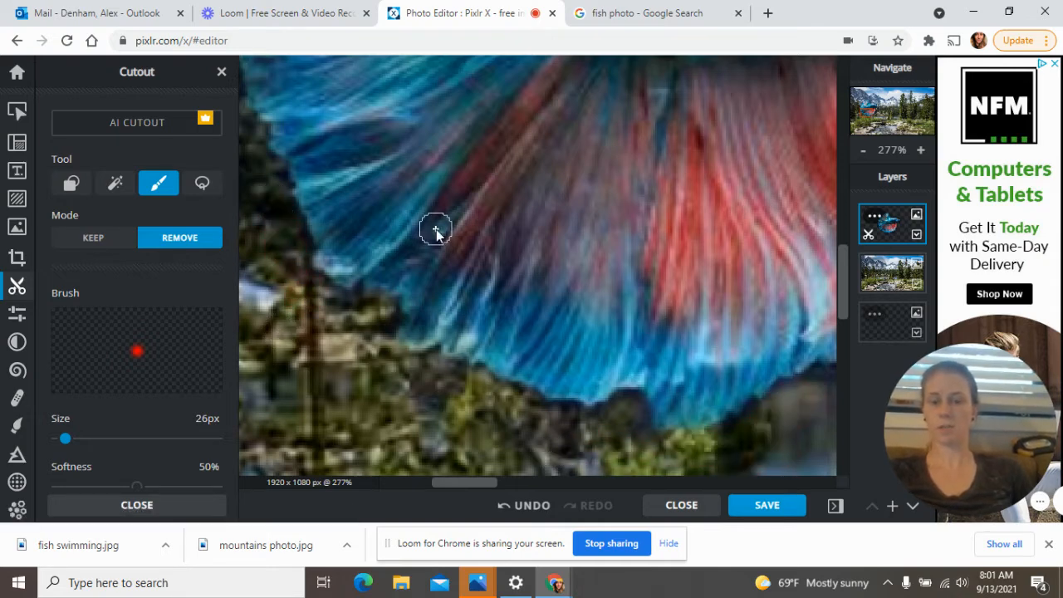
# Move the fish cut-out over the mountain peaks and on to the trees beyond the stream, at about X 922, Y 365.
pyautogui.scroll(-5, 436, 229)
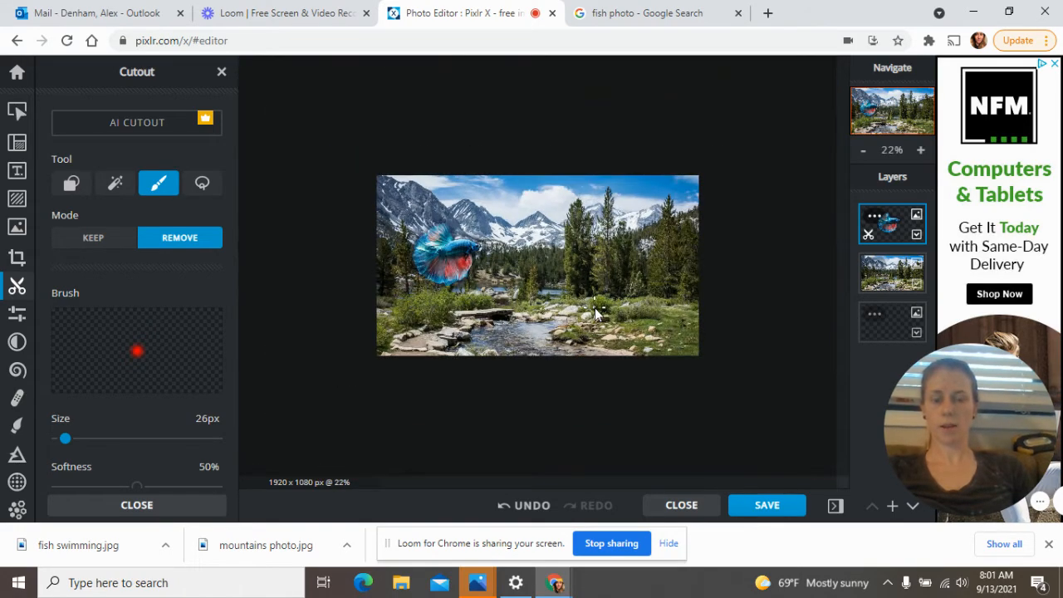
pyautogui.scroll(3, 595, 312)
pyautogui.scroll(-3, 595, 312)
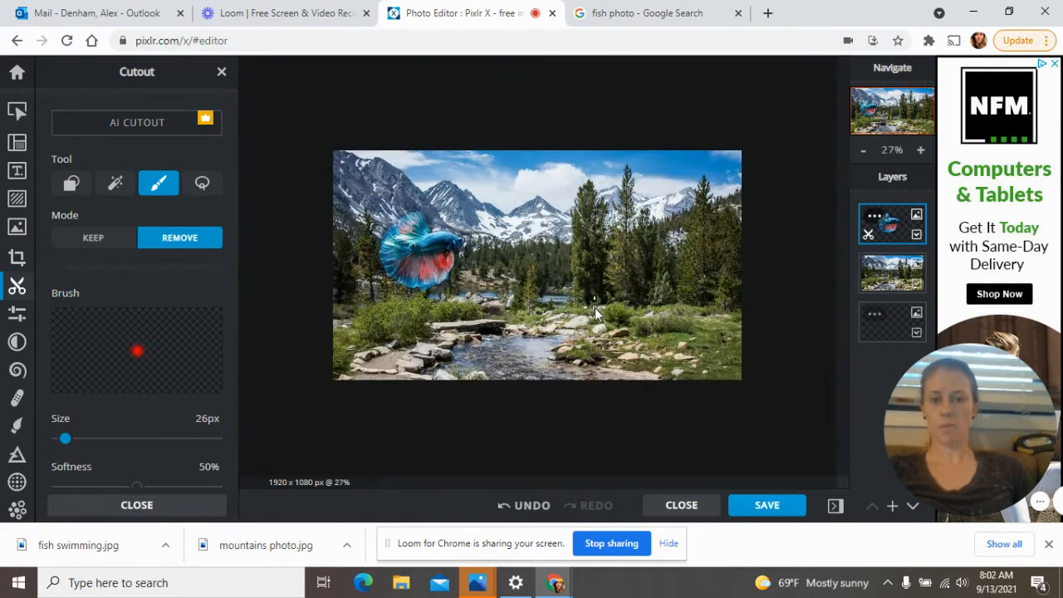
pyautogui.click(17, 119)
pyautogui.moveTo(407, 283); pyautogui.dragTo(498, 218)
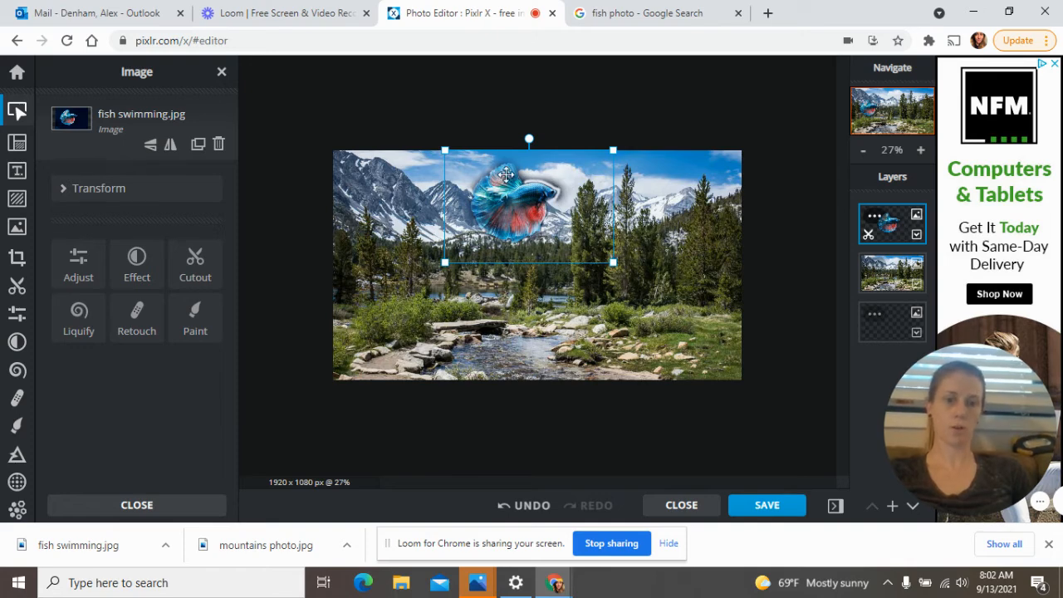
pyautogui.moveTo(498, 210); pyautogui.dragTo(586, 288)
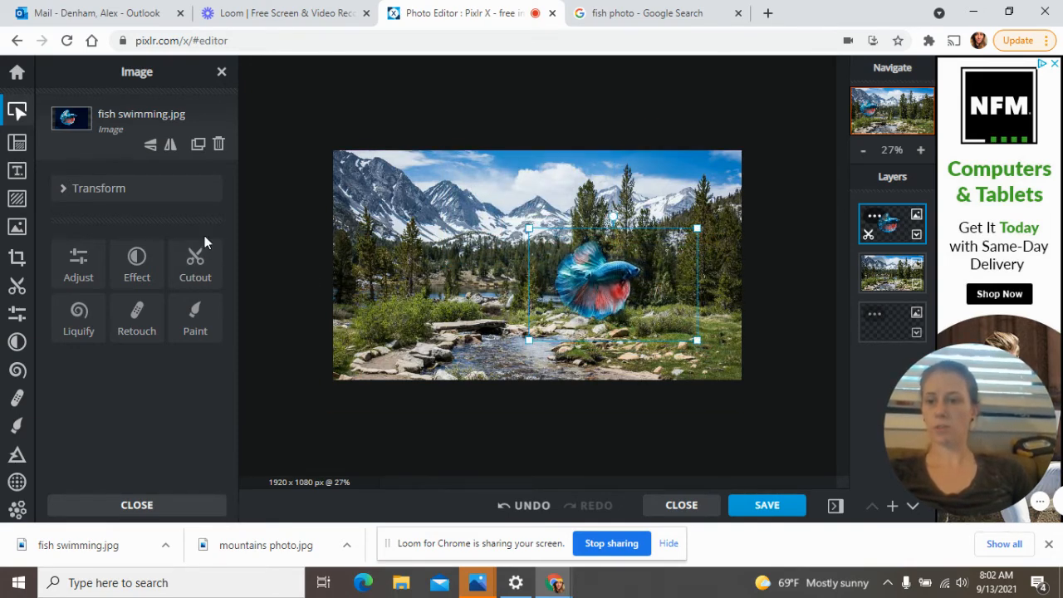
# Flip the fish horizontally and shift it to about X 1057, Y 372.
pyautogui.click(102, 208)
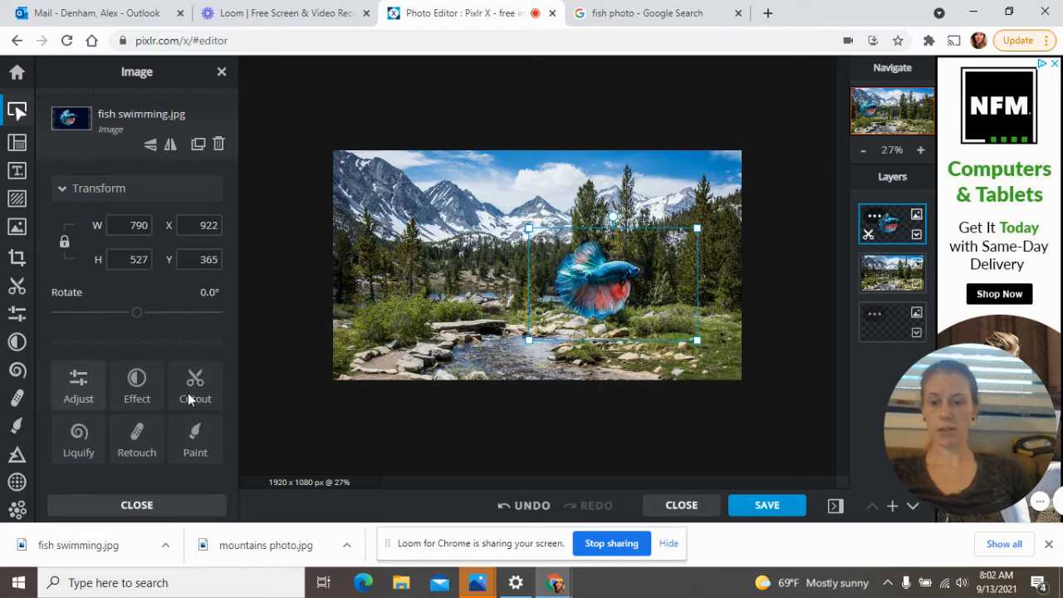
pyautogui.click(171, 146)
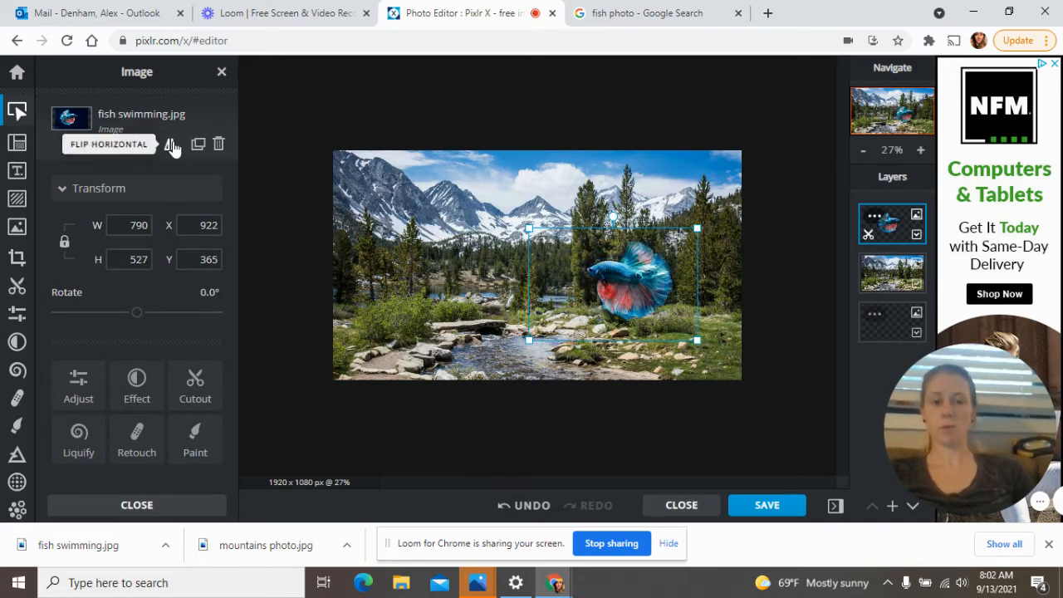
pyautogui.moveTo(644, 284); pyautogui.dragTo(674, 284)
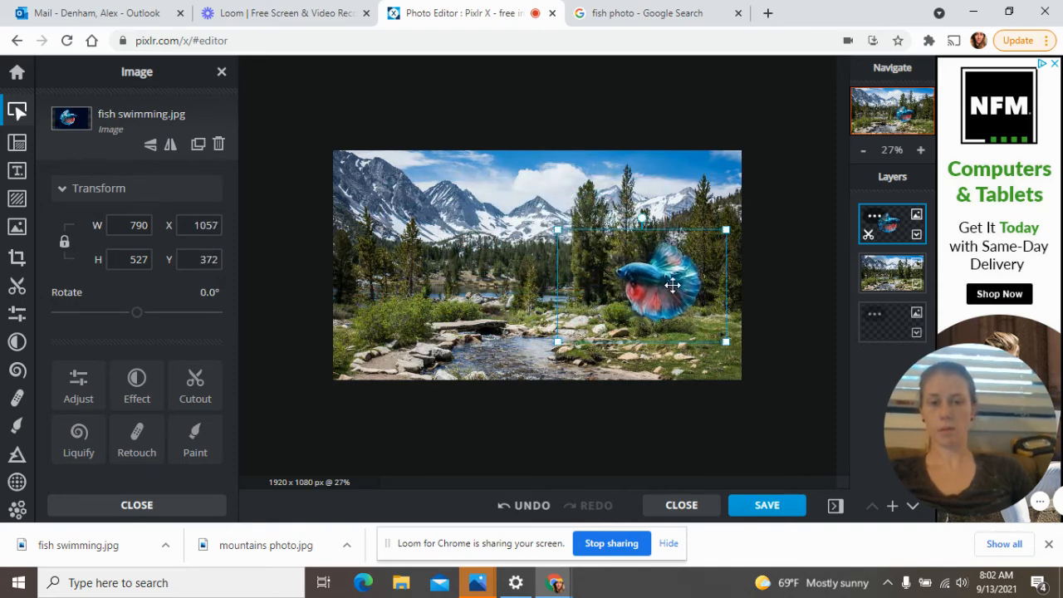
# Test the vertical flip on the fish, restore its upright orientation and rotate it to -3.0°.
pyautogui.click(151, 145)
pyautogui.click(151, 145)
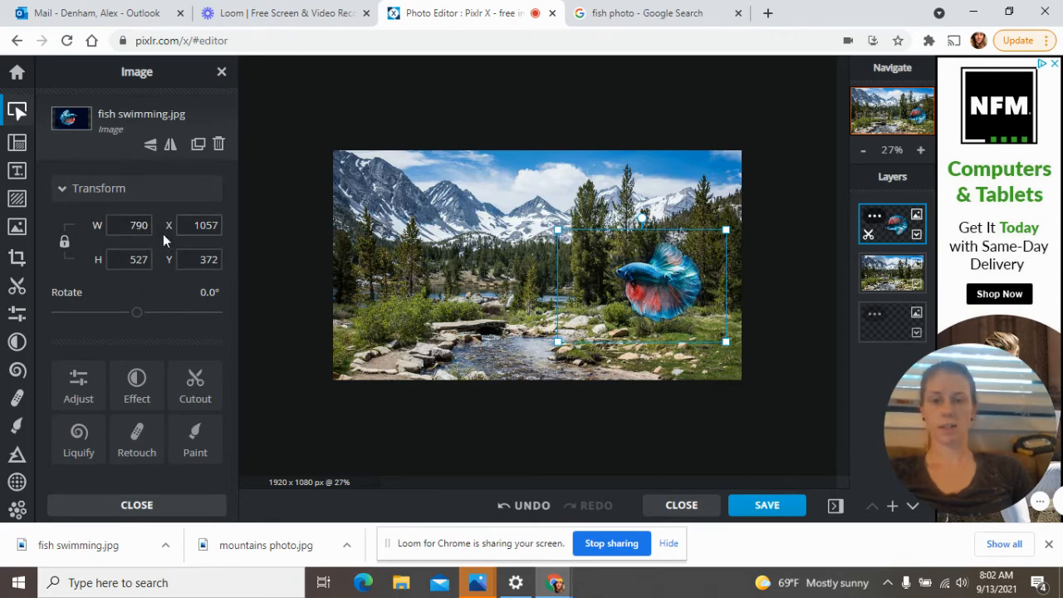
pyautogui.moveTo(138, 316)
pyautogui.mouseDown()
pyautogui.moveTo(178, 319)
pyautogui.moveTo(137, 321)
pyautogui.mouseUp()
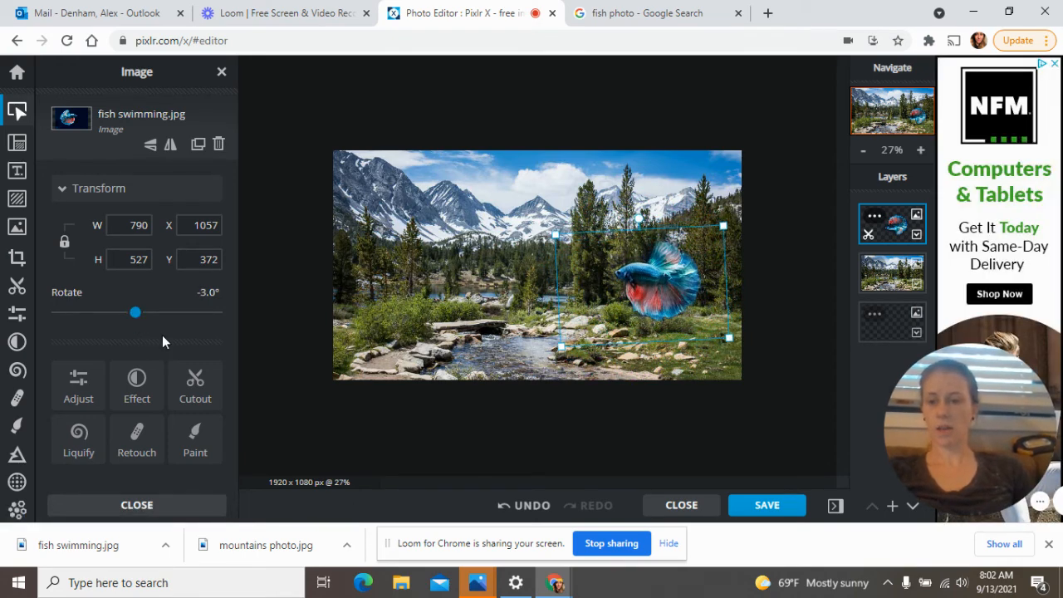
# Set the fish layer's brightness to -17 in the Light adjustments.
pyautogui.click(79, 390)
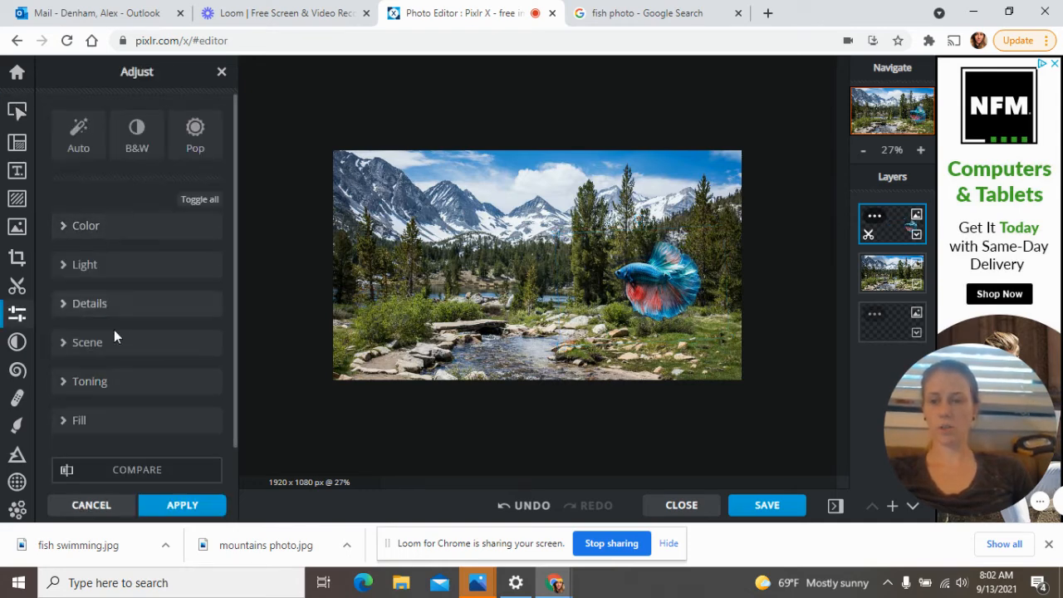
pyautogui.scroll(-1, 115, 332)
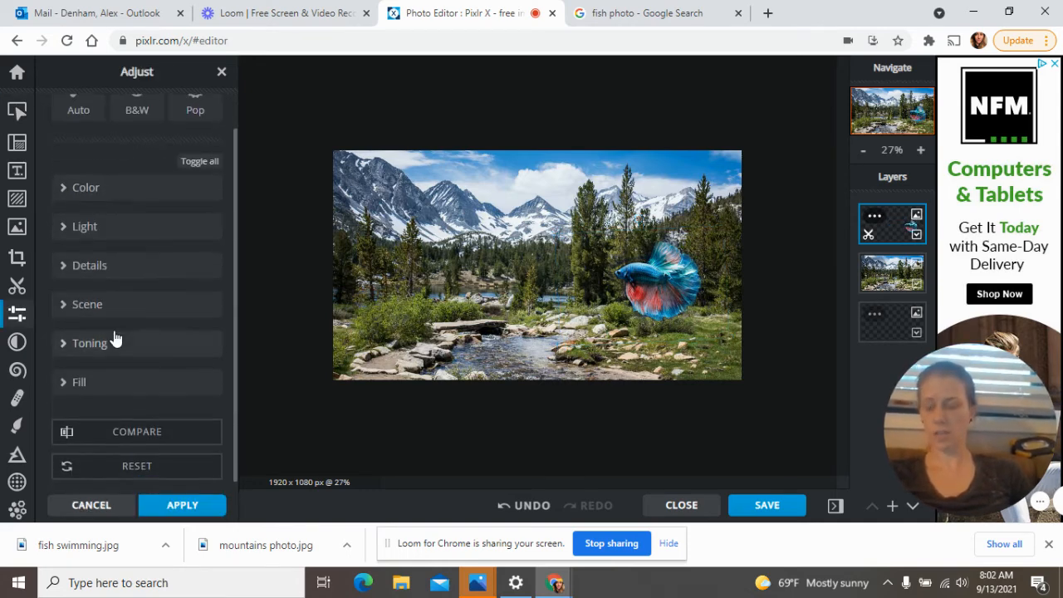
pyautogui.scroll(-1, 115, 339)
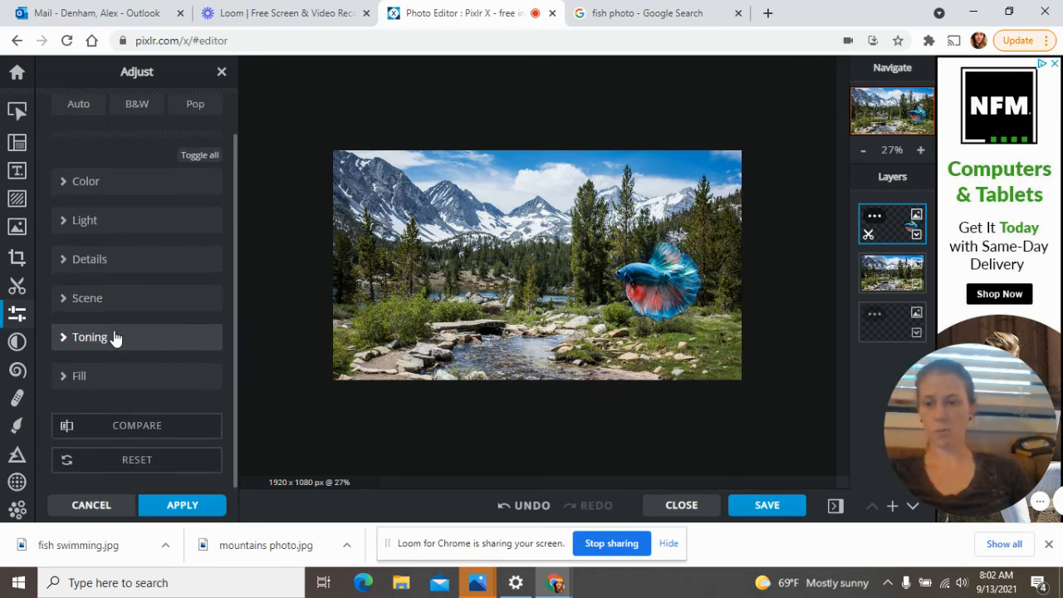
pyautogui.click(106, 222)
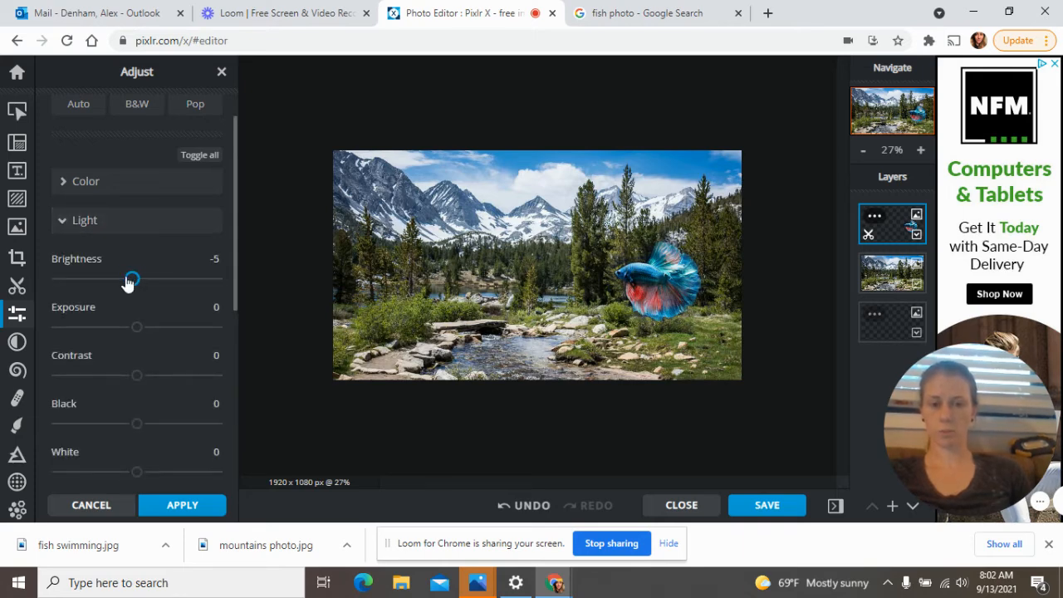
pyautogui.moveTo(128, 280)
pyautogui.mouseDown()
pyautogui.moveTo(114, 279)
pyautogui.moveTo(138, 282)
pyautogui.mouseUp()
pyautogui.moveTo(69, 280); pyautogui.dragTo(123, 283)
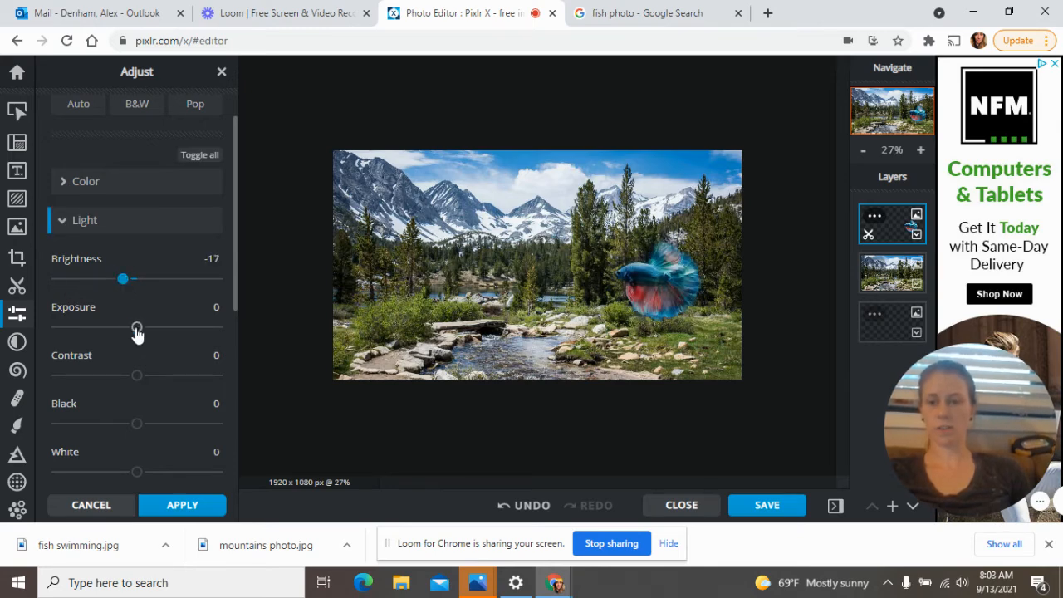
# Set the fish layer's contrast to 2 and apply the Light adjustments.
pyautogui.moveTo(136, 327); pyautogui.dragTo(140, 352)
pyautogui.scroll(-1, 138, 337)
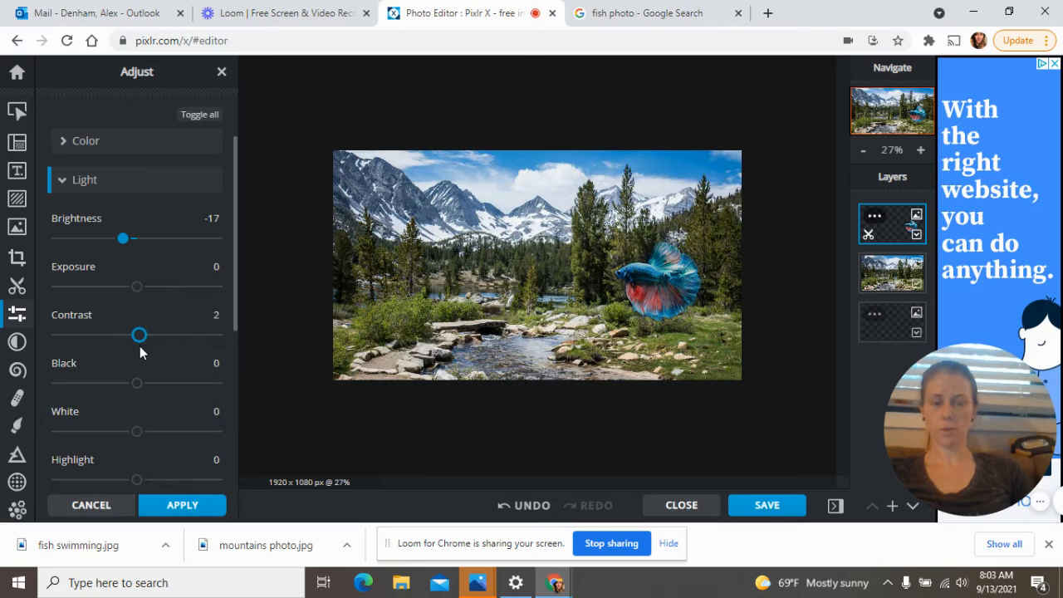
pyautogui.scroll(-1, 138, 388)
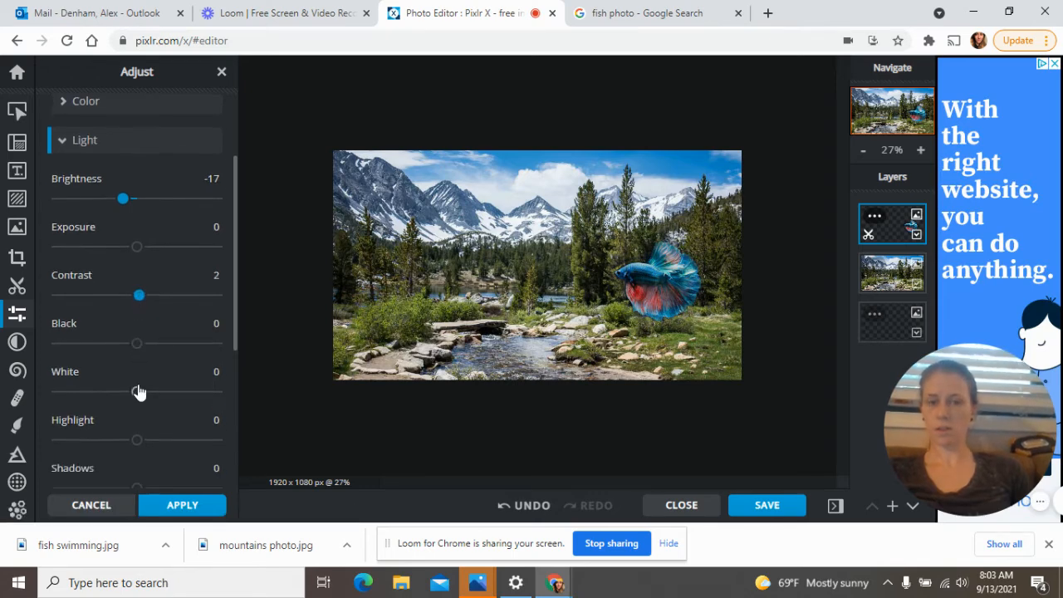
pyautogui.scroll(-1, 139, 431)
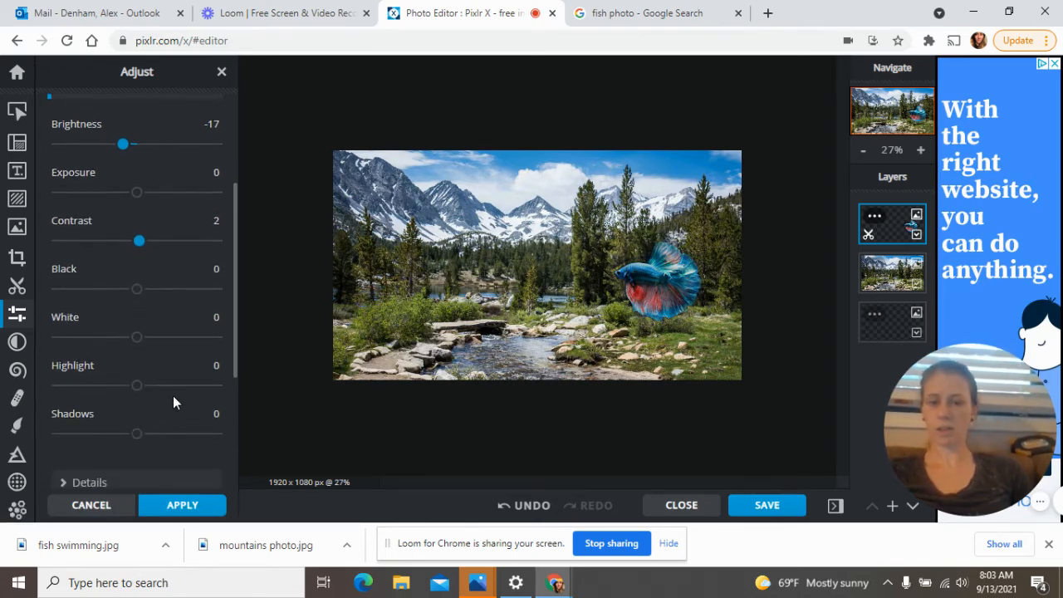
pyautogui.scroll(-4, 173, 401)
pyautogui.scroll(-2, 174, 402)
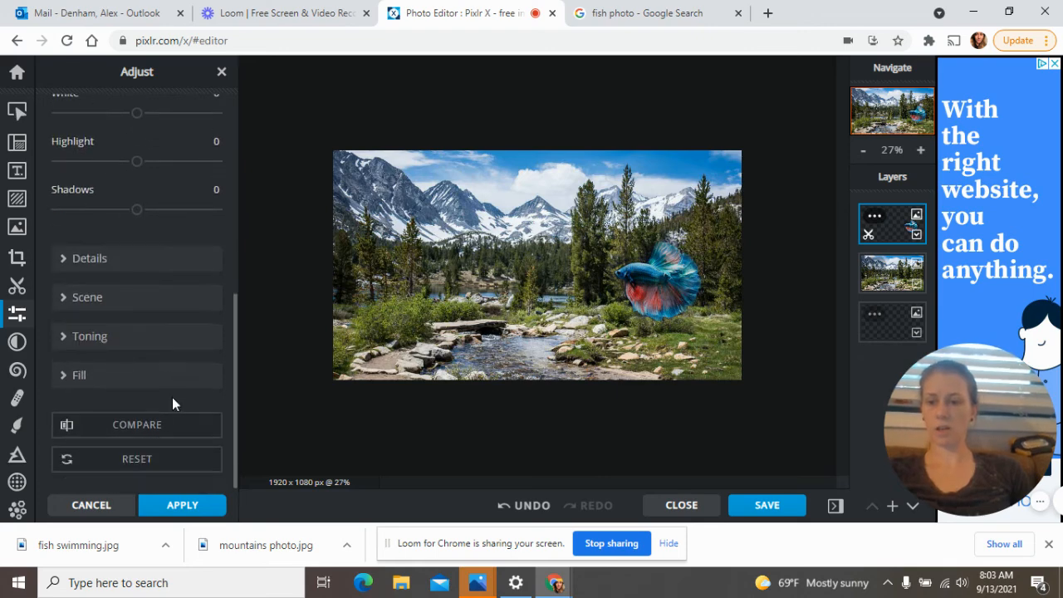
pyautogui.click(171, 506)
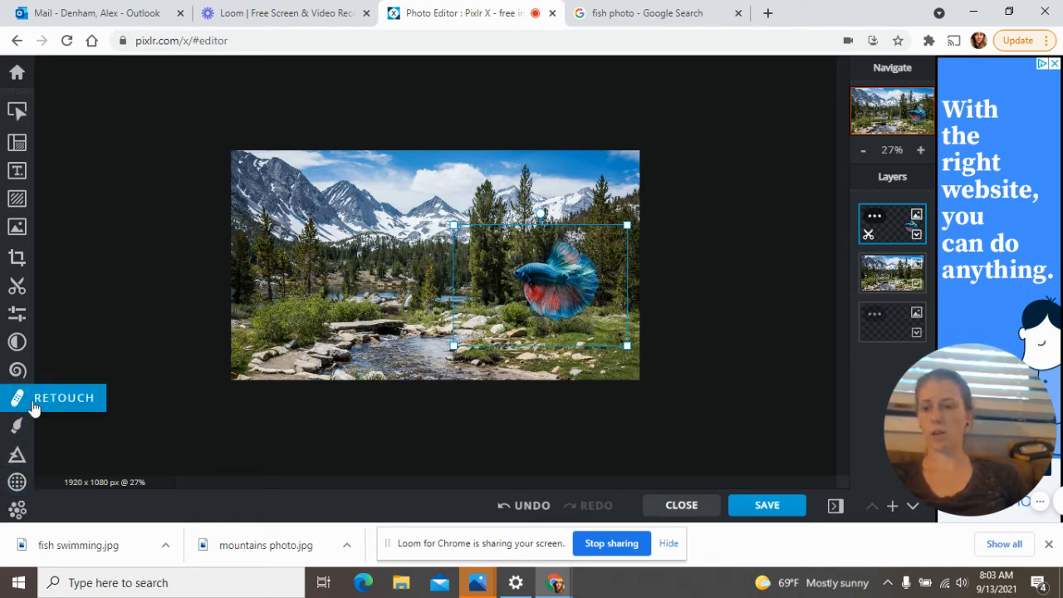
# Try the GL1 Glitch preset on the fish layer, and leave it unapplied by switching to the mountain layer.
pyautogui.click(20, 456)
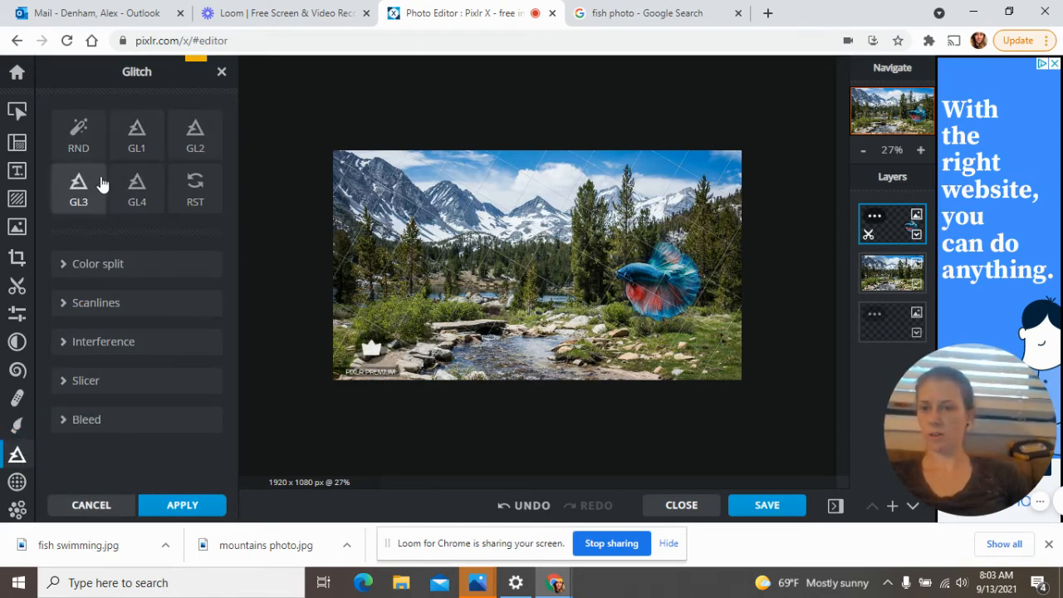
pyautogui.click(131, 155)
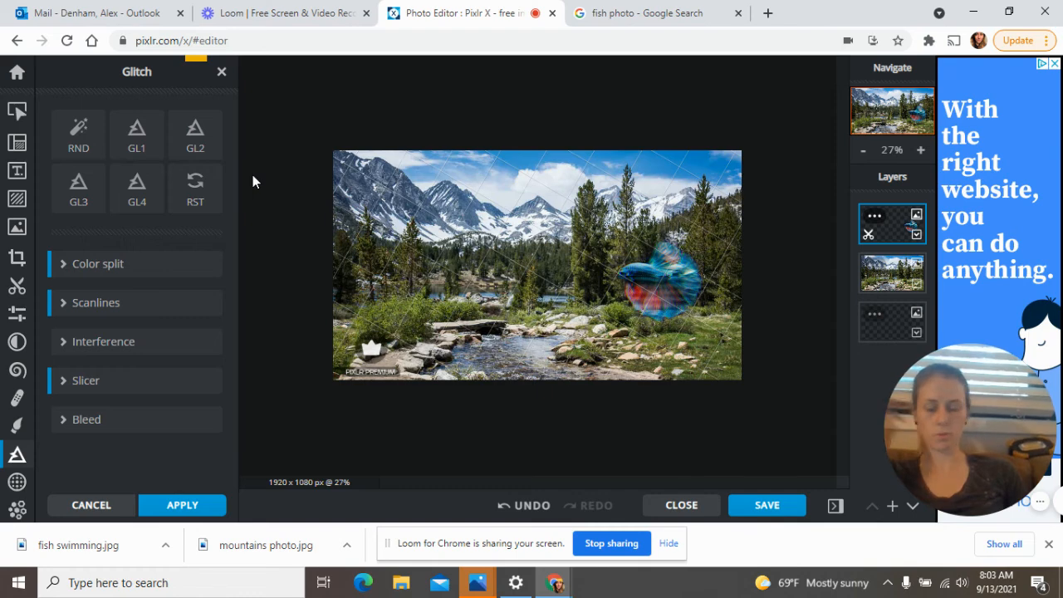
pyautogui.hotkey('ctrl', 'z')
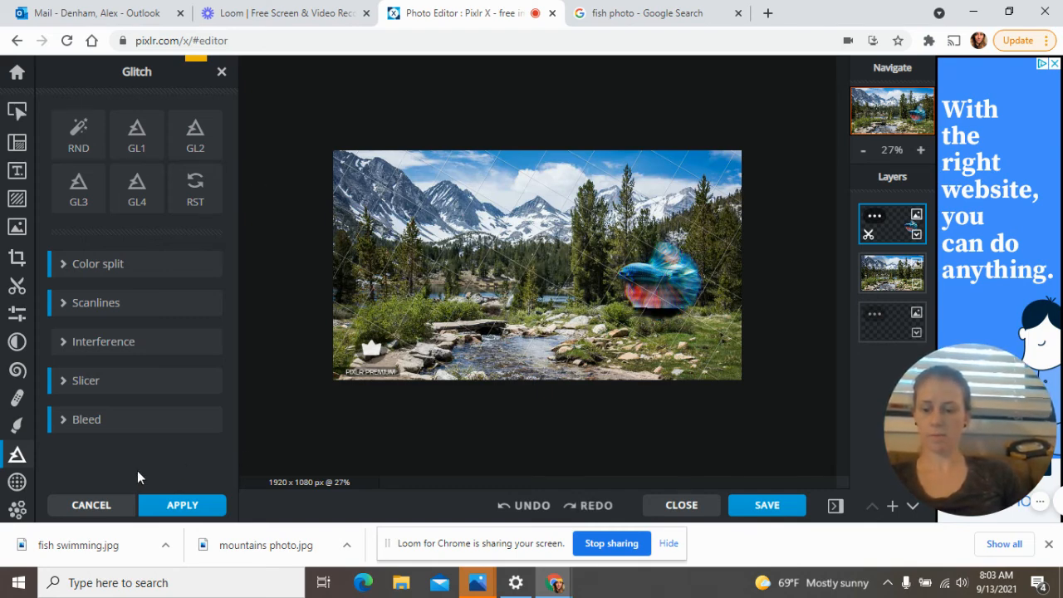
pyautogui.hotkey('ctrl', 'z')
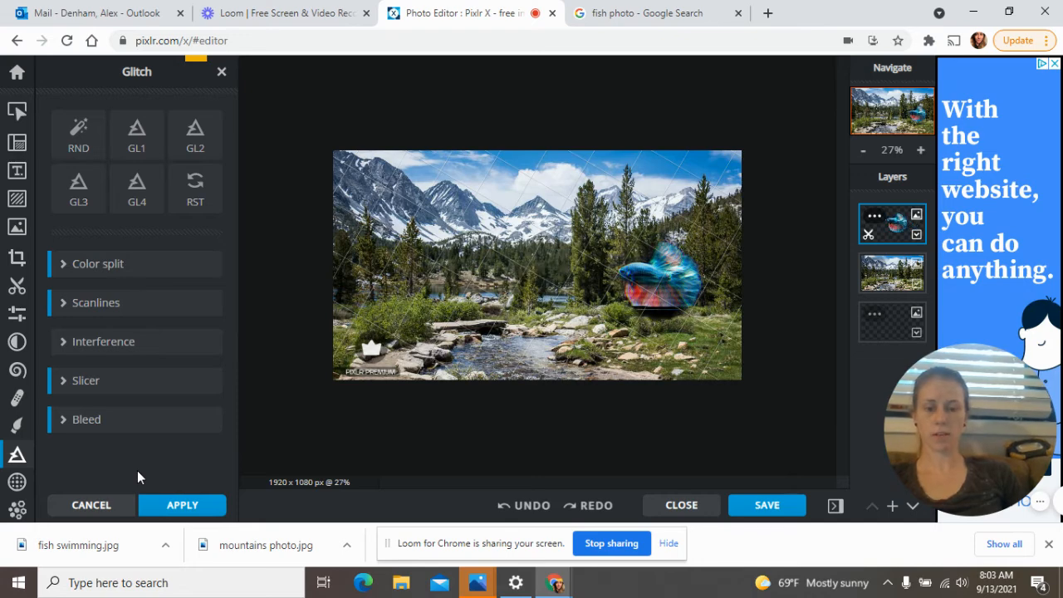
pyautogui.hotkey('ctrl', 'y')
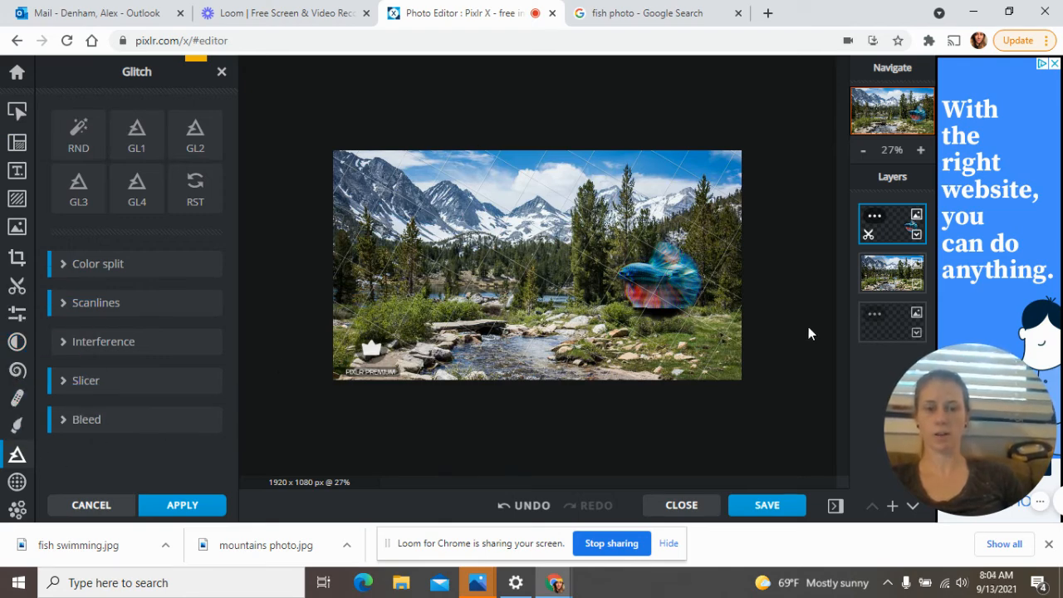
pyautogui.click(895, 274)
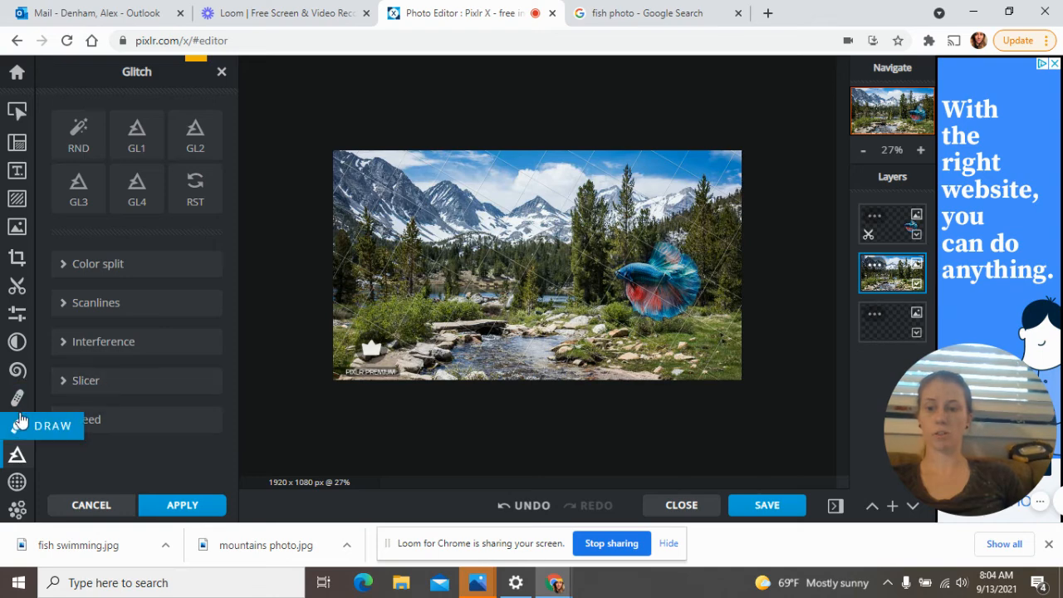
pyautogui.click(17, 226)
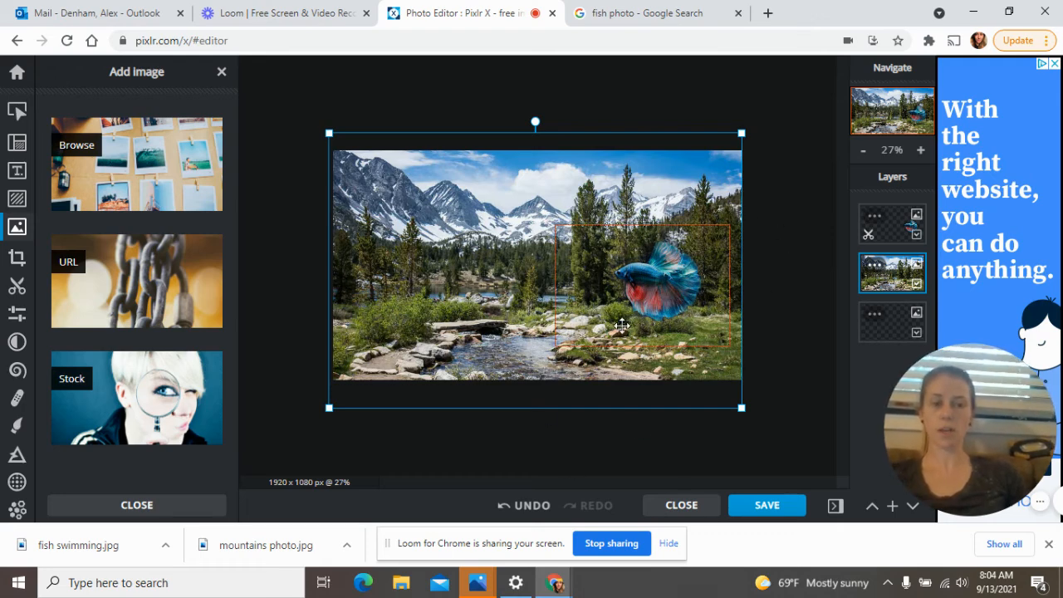
# Download the composite as a 1920 x 1080 JPG at High (90%) quality and close the save dialog.
pyautogui.click(760, 505)
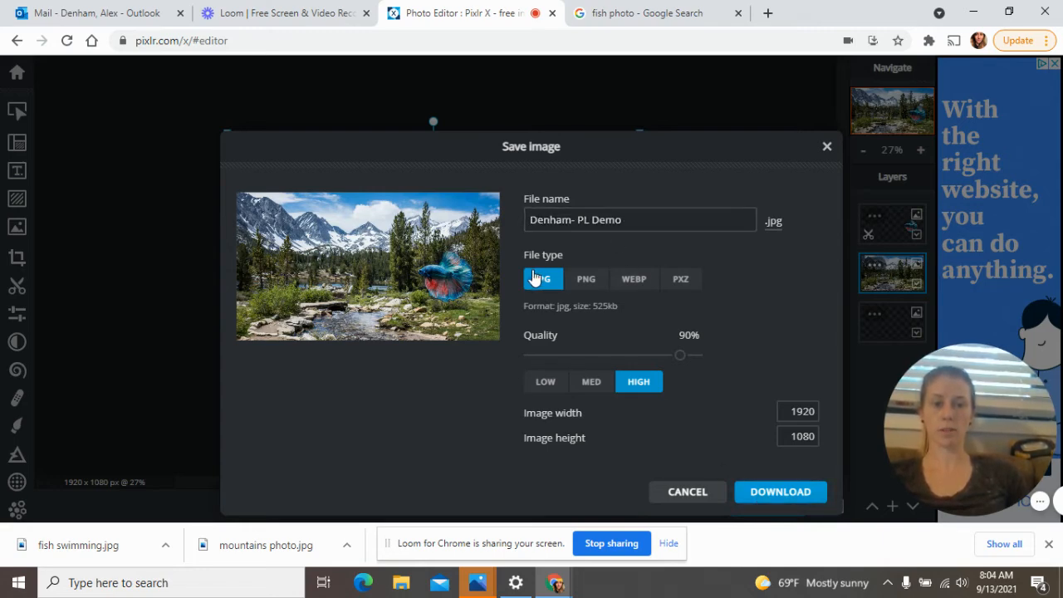
pyautogui.click(796, 499)
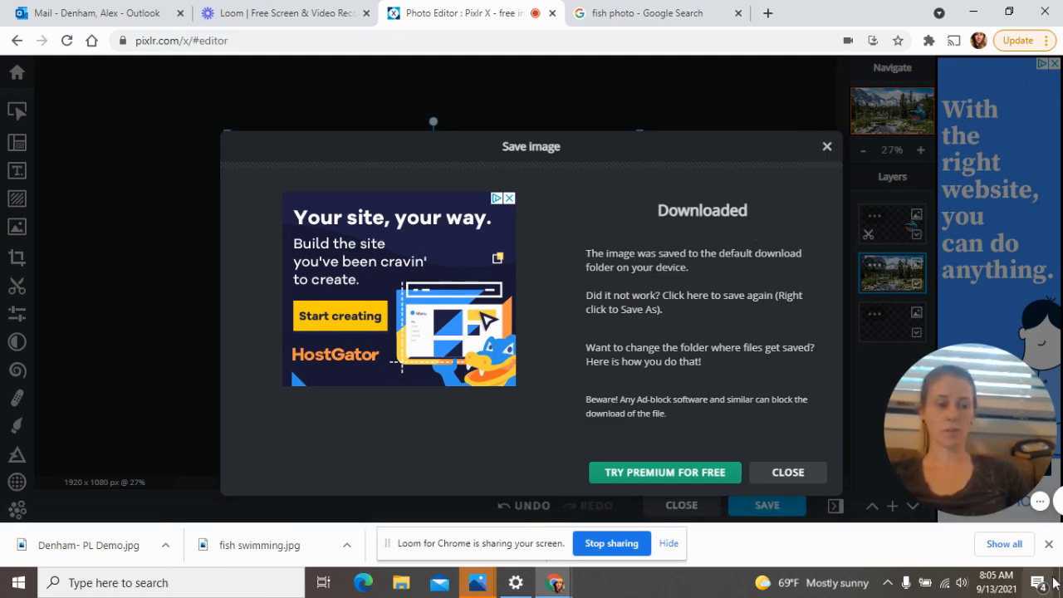
pyautogui.click(1048, 544)
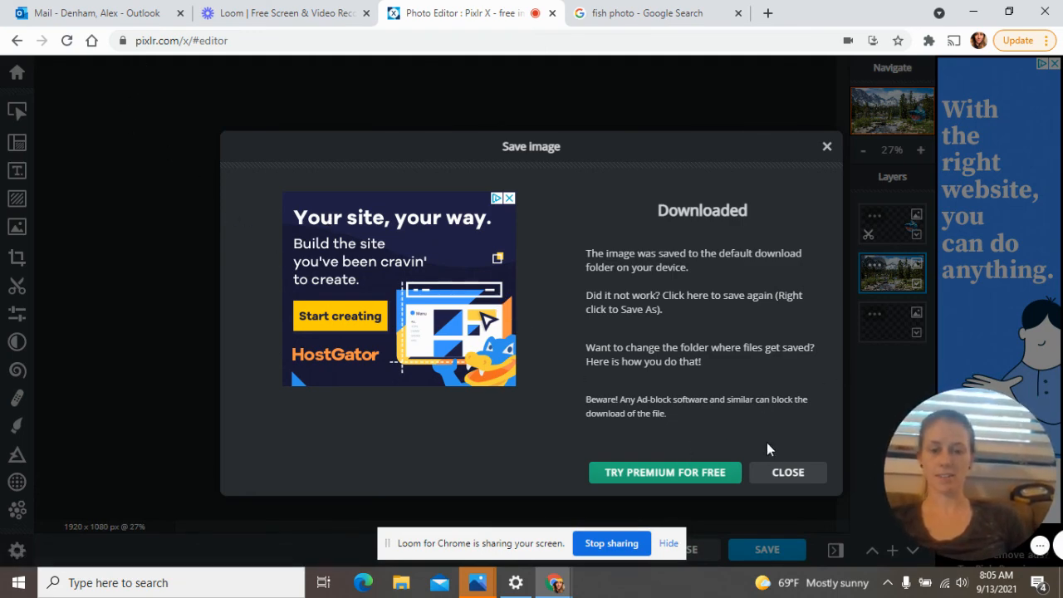
pyautogui.click(787, 473)
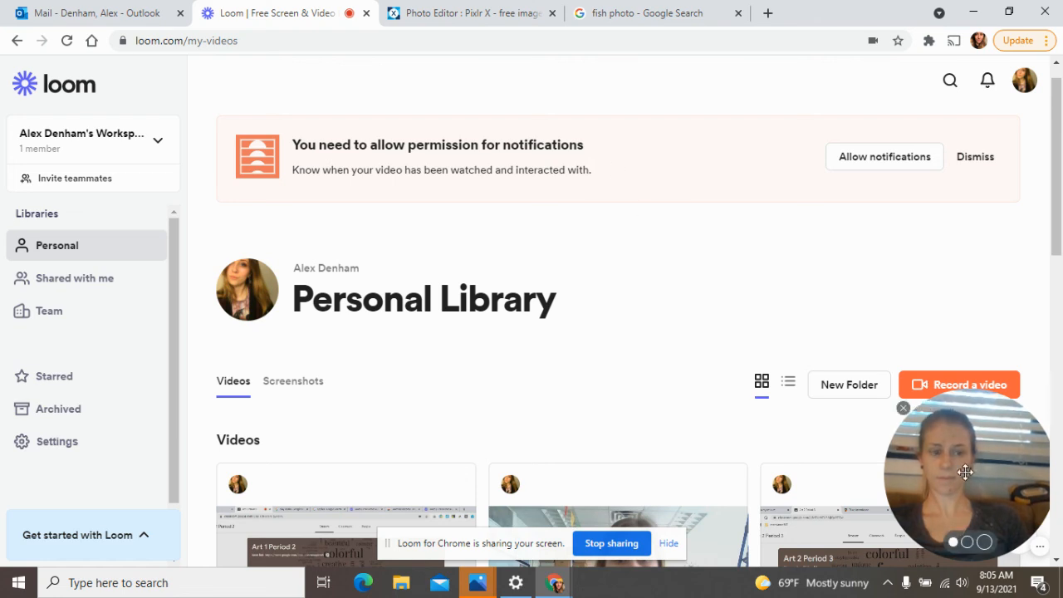
pyautogui.moveTo(987, 503); pyautogui.dragTo(215, 475)
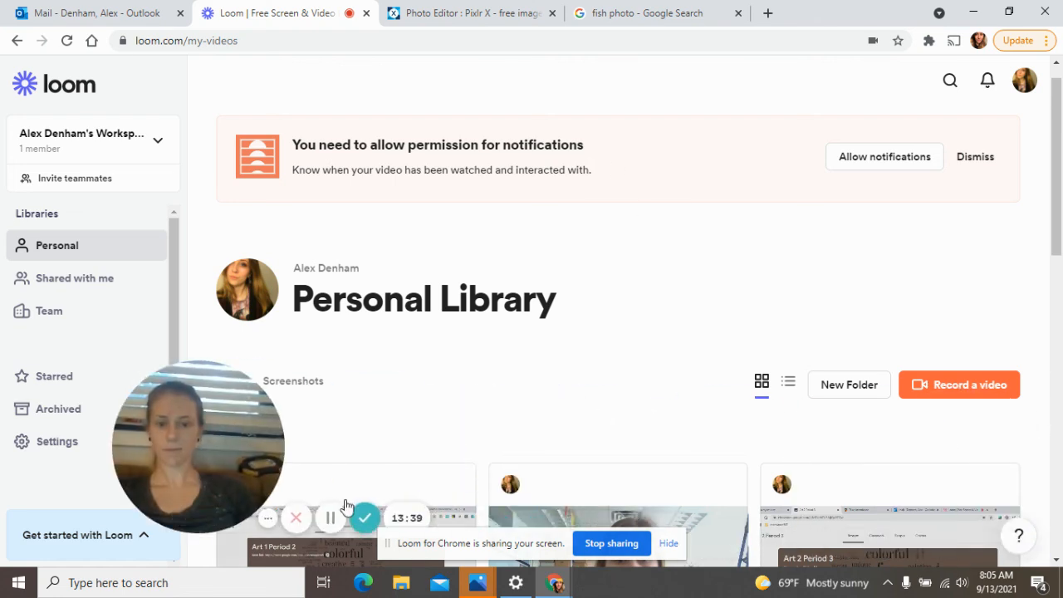